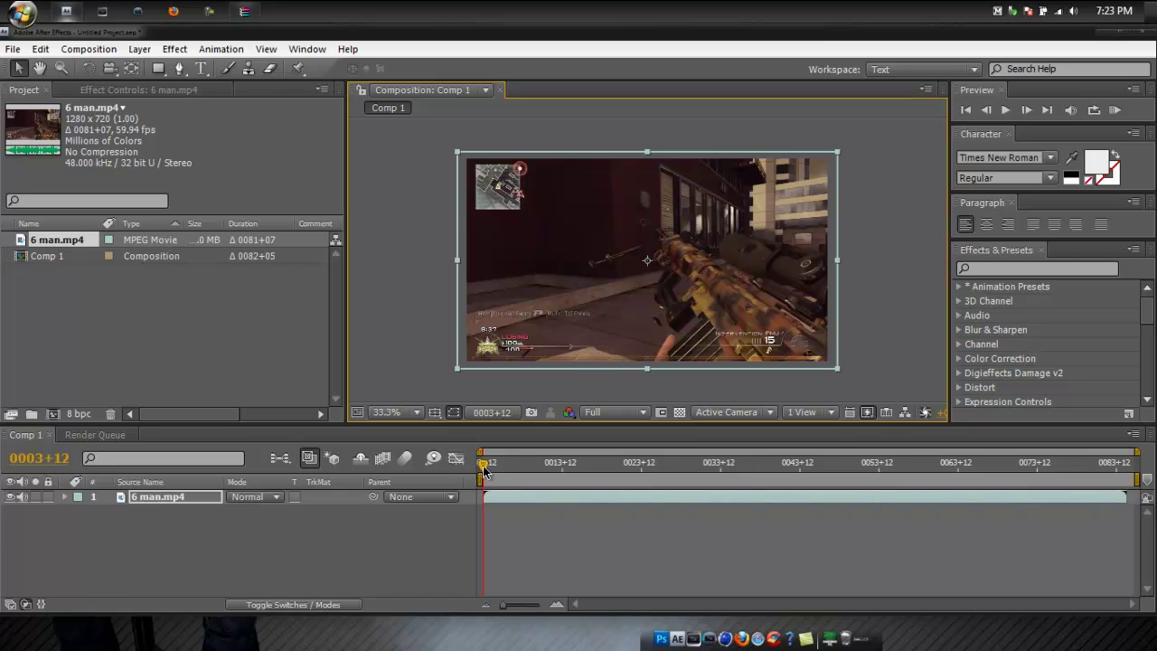
# Preview the gameplay footage, then add a Null 1 layer to Comp 1
pyautogui.moveTo(486, 467); pyautogui.dragTo(564, 481)
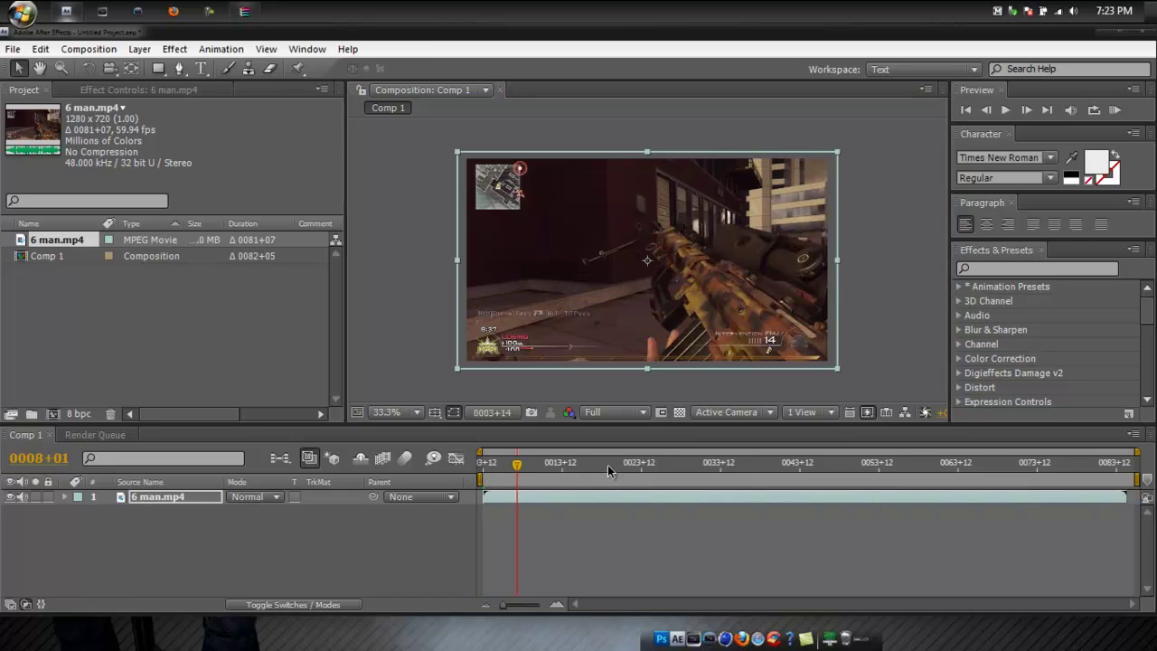
pyautogui.moveTo(642, 466); pyautogui.dragTo(455, 498)
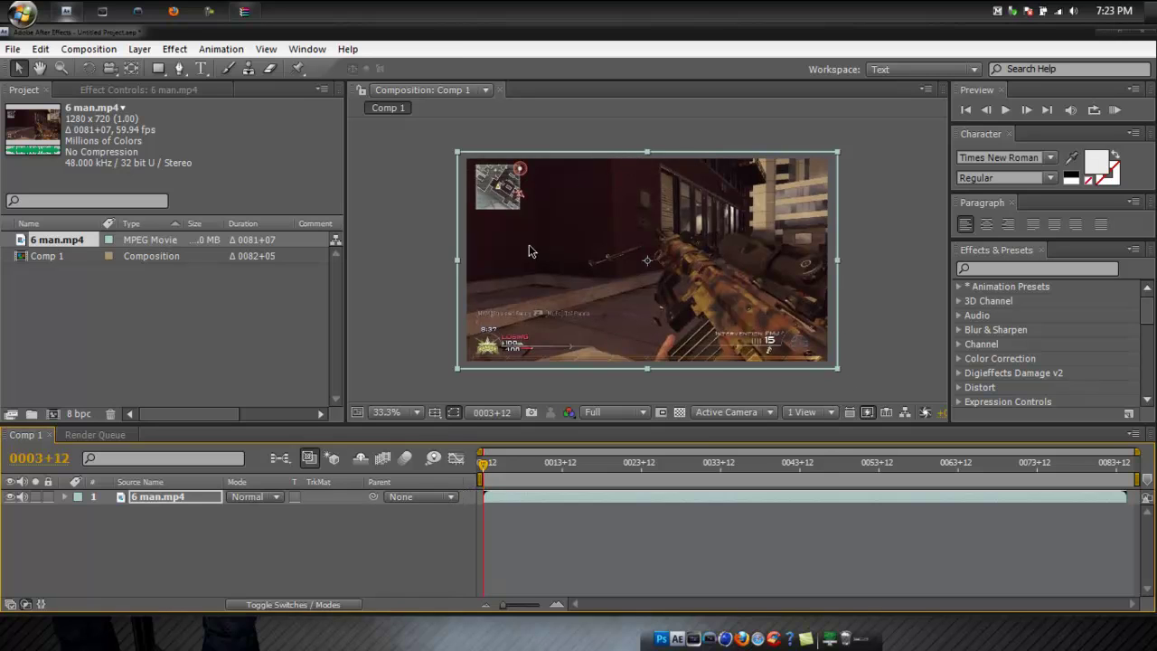
pyautogui.click(139, 48)
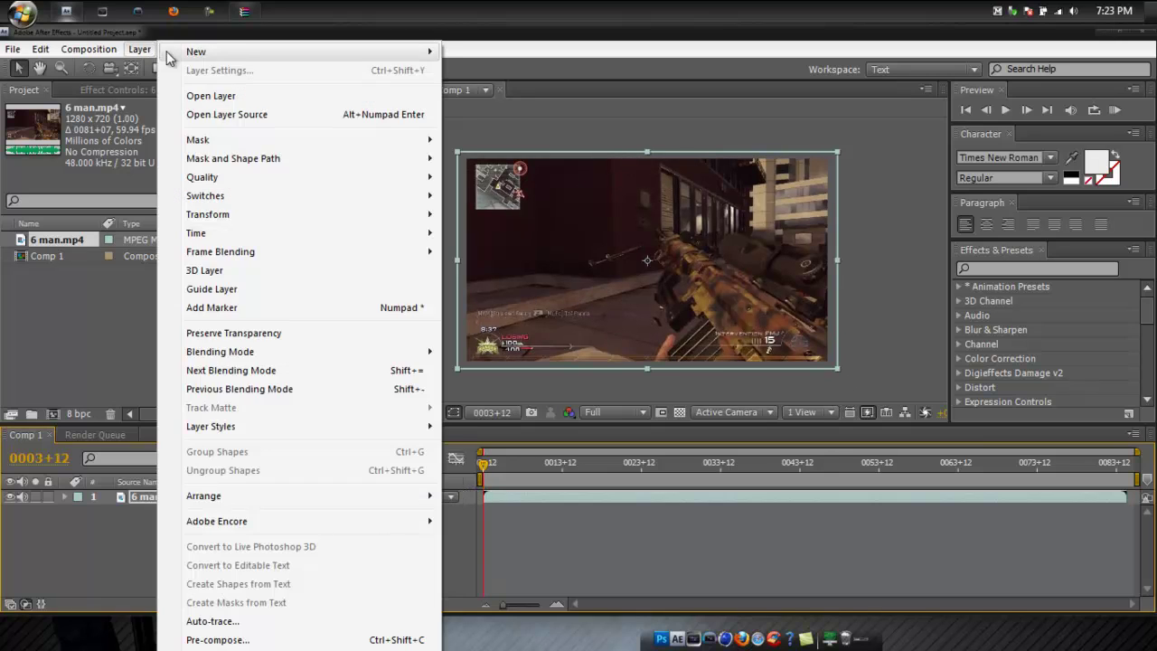
pyautogui.moveTo(233, 58)
pyautogui.click(520, 125)
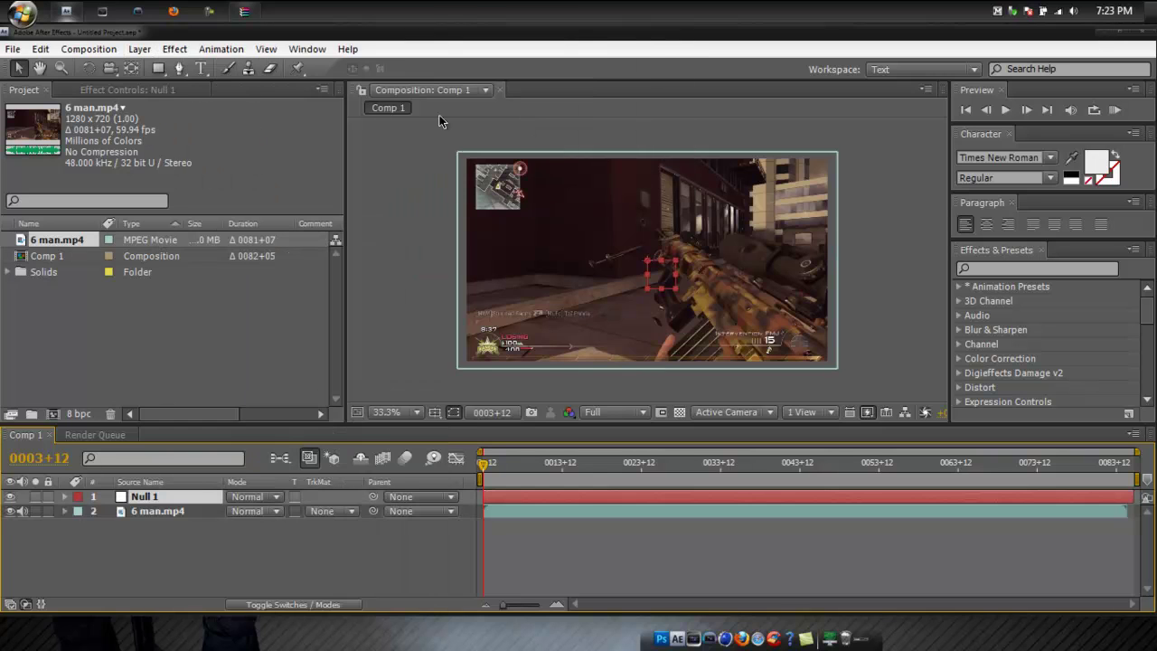
# Add Camera 1 with the 50mm preset, accepting the 2D layers warning
pyautogui.click(139, 49)
pyautogui.moveTo(380, 53)
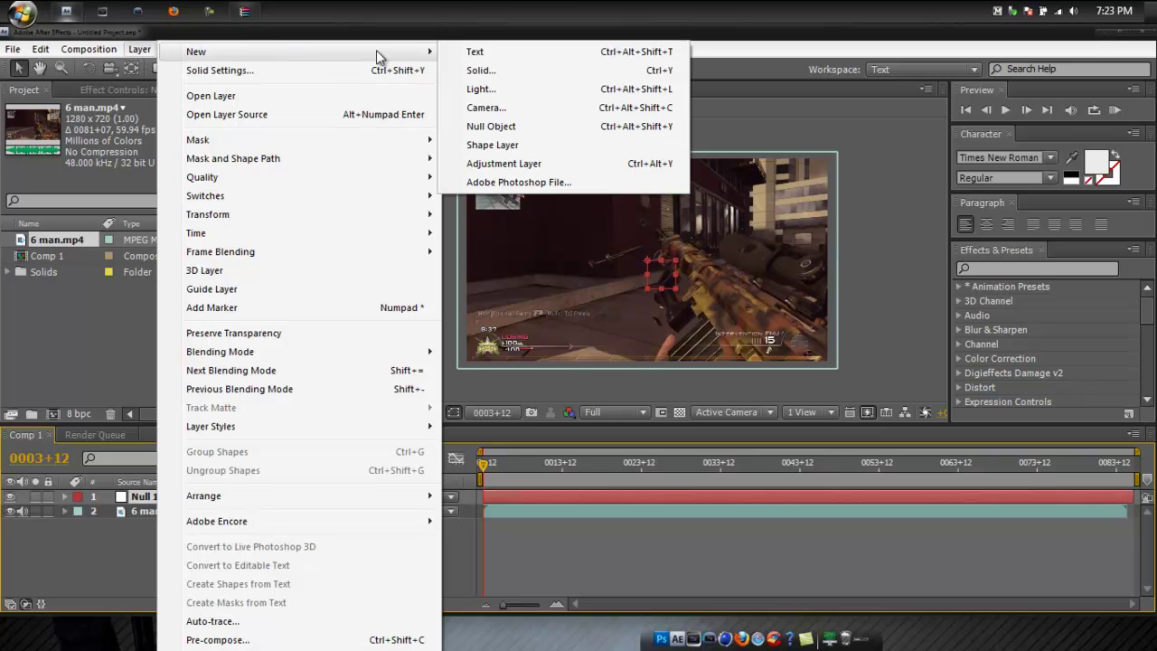
pyautogui.click(506, 108)
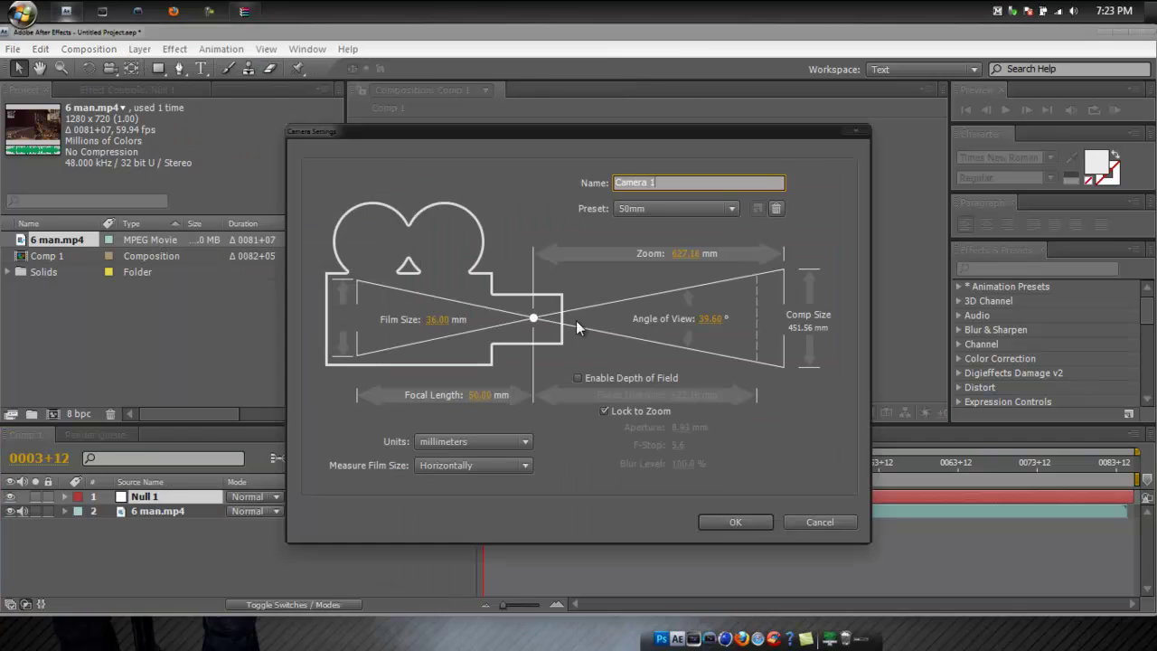
pyautogui.click(724, 525)
pyautogui.click(686, 272)
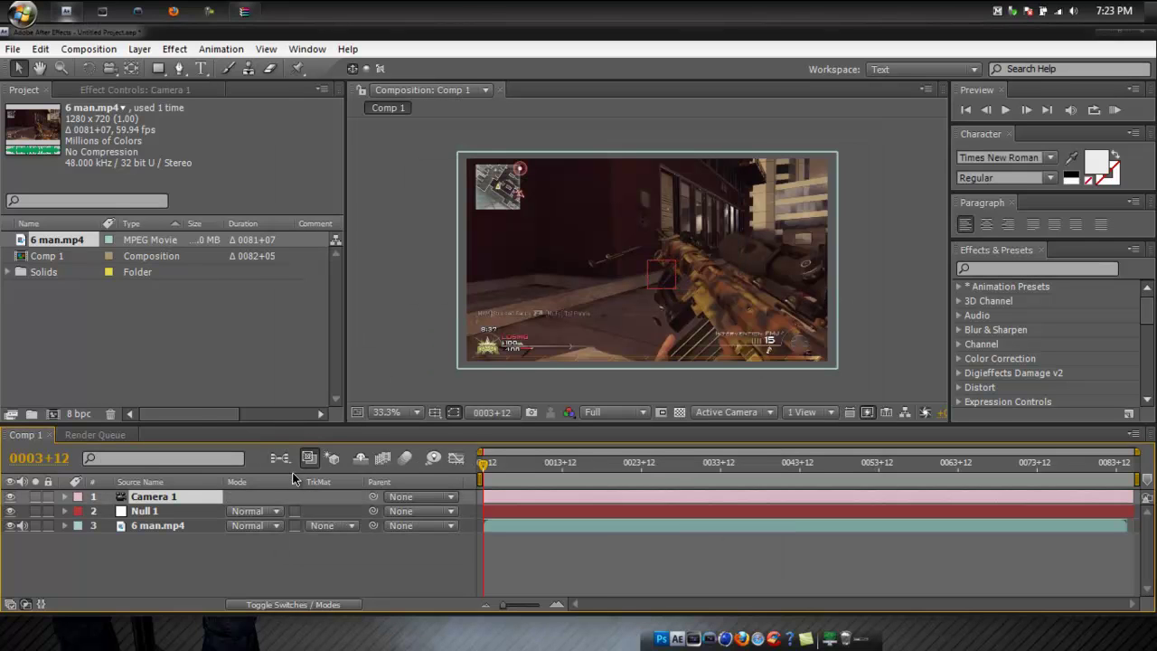
# Add an expression to Camera 1's Position and clear its default text for wiggle(2,23)
pyautogui.press('p')
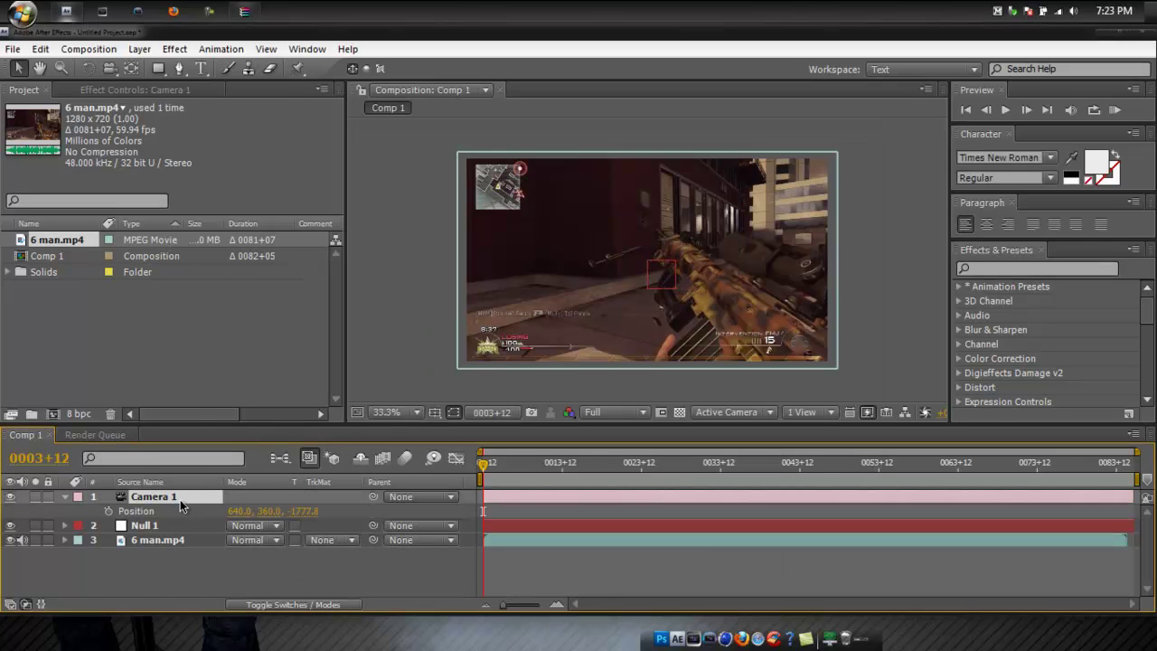
pyautogui.keyDown('alt'); pyautogui.click(108, 512); pyautogui.keyUp('alt')
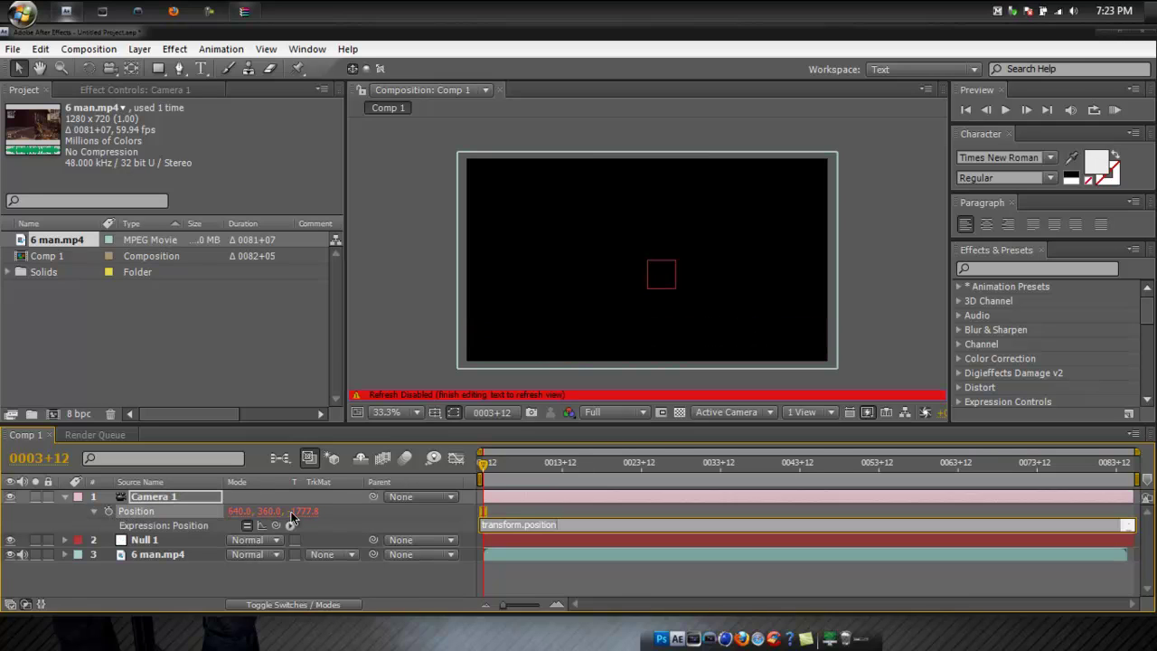
pyautogui.press('BackSpace')
# Commit wiggle(2,23), then parent Null 1 to Camera 1 and 6 man.mp4 to Null 1
pyautogui.click(456, 520)
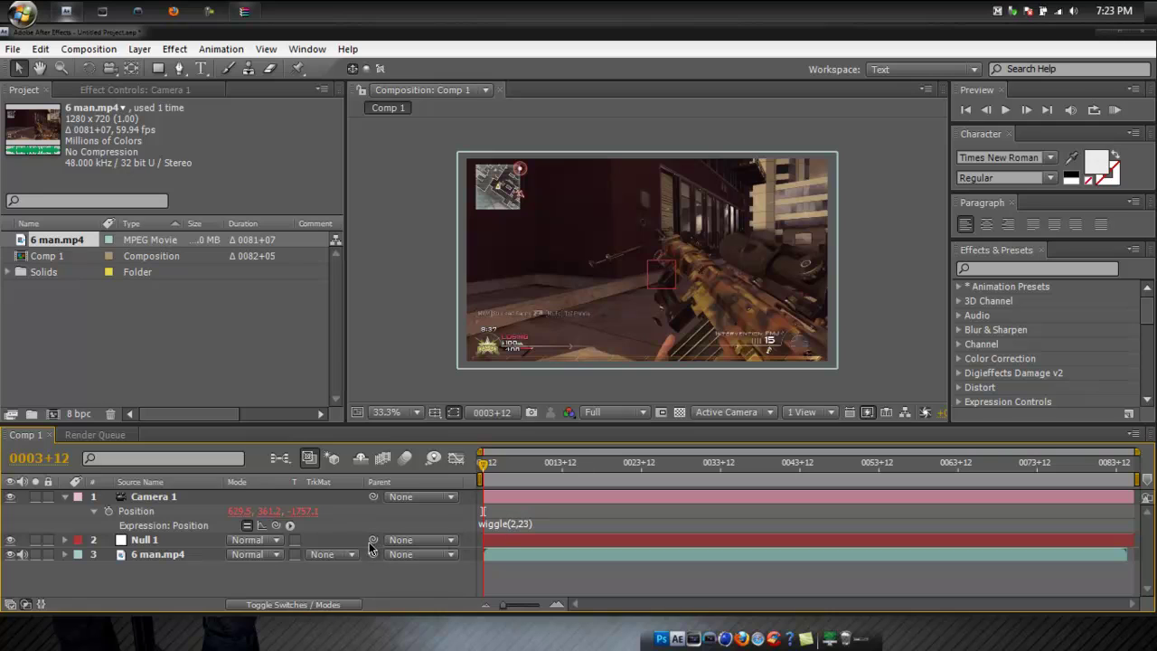
pyautogui.moveTo(373, 540); pyautogui.dragTo(152, 497)
pyautogui.moveTo(373, 554); pyautogui.dragTo(211, 534)
# Scrub the timeline to check the camera shake, then select the 6 man.mp4 layer
pyautogui.moveTo(483, 466); pyautogui.dragTo(552, 477)
pyautogui.moveTo(438, 495); pyautogui.dragTo(395, 498)
pyautogui.click(487, 553)
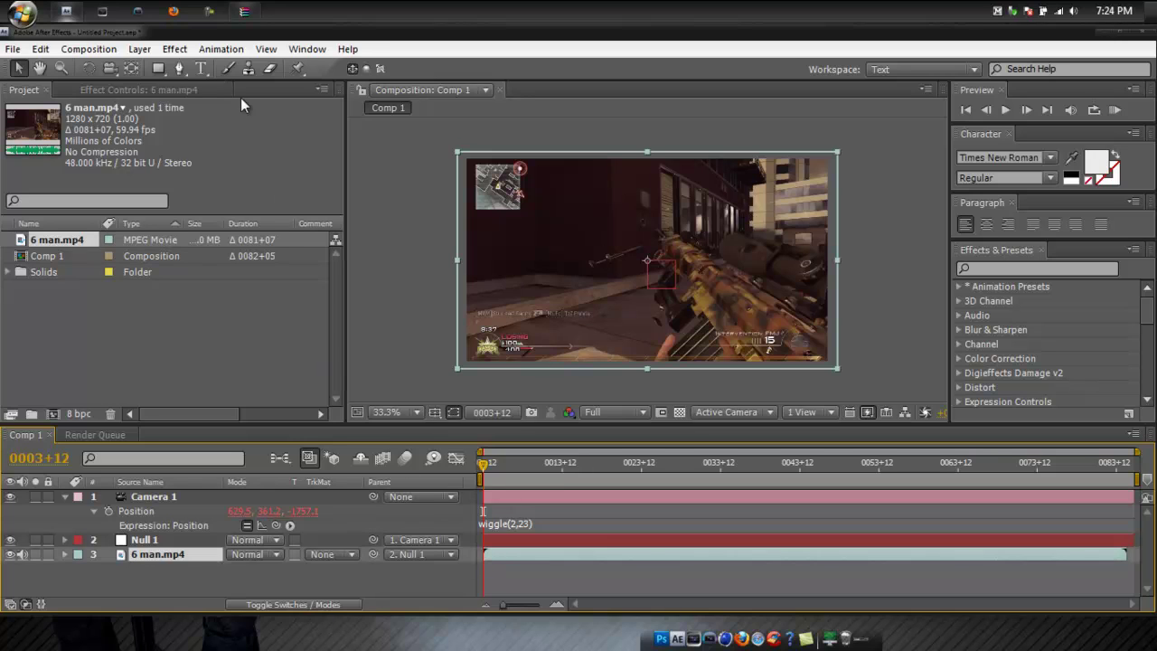
# Apply the Magic Bullet Looks effect to the 6 man.mp4 clip
pyautogui.click(174, 48)
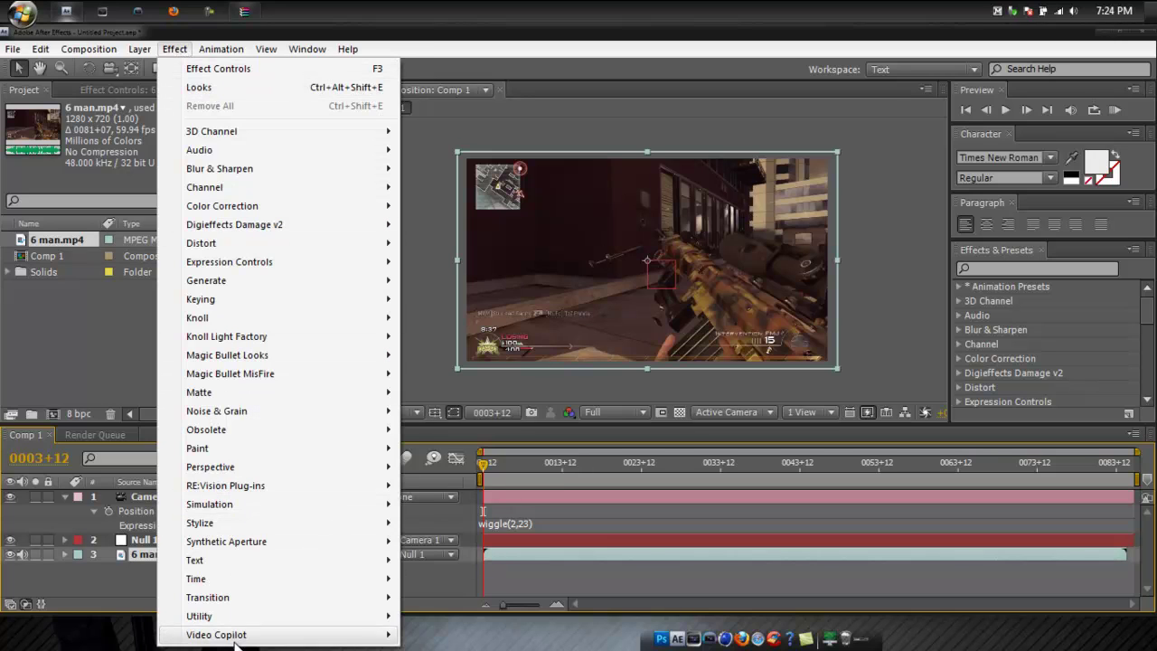
pyautogui.moveTo(282, 355)
pyautogui.click(441, 355)
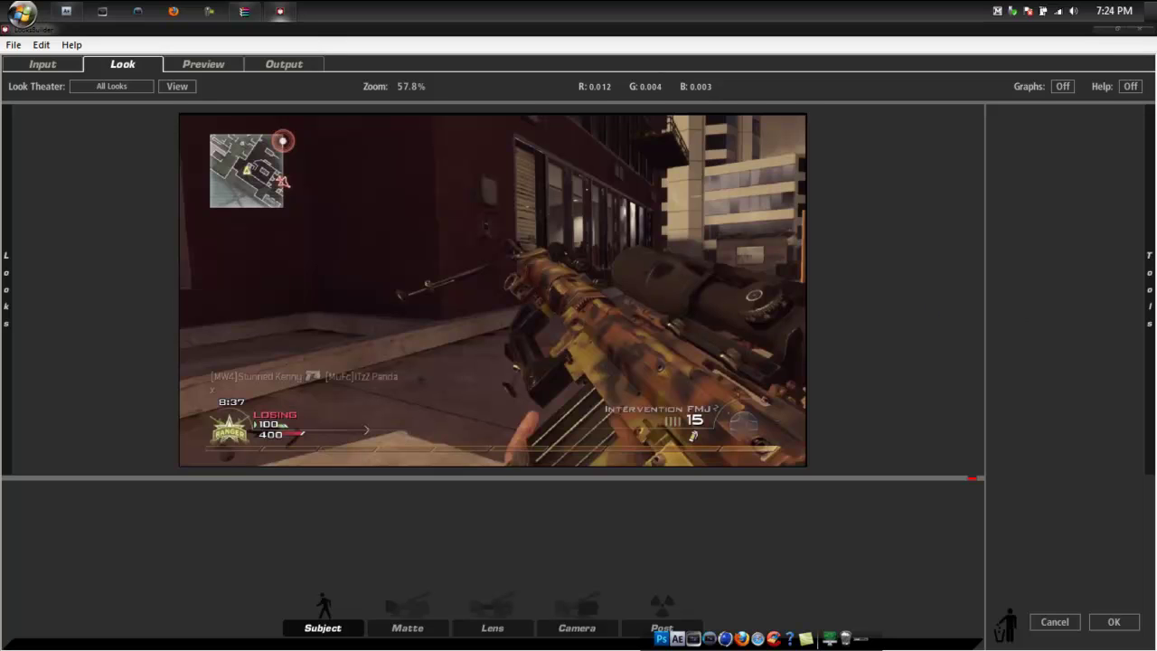
# Apply the Basic White Diffusion look from the Looks drawer
pyautogui.moveTo(1150, 289)
pyautogui.moveTo(5, 299)
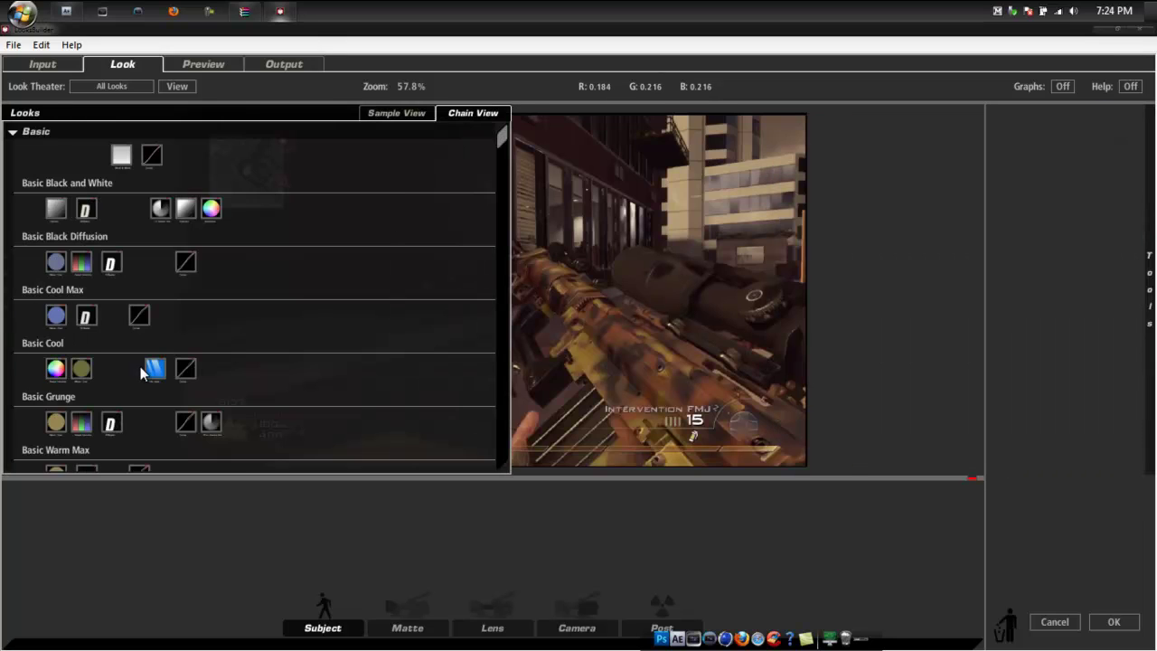
pyautogui.scroll(-2, 140, 374)
pyautogui.scroll(-3, 140, 373)
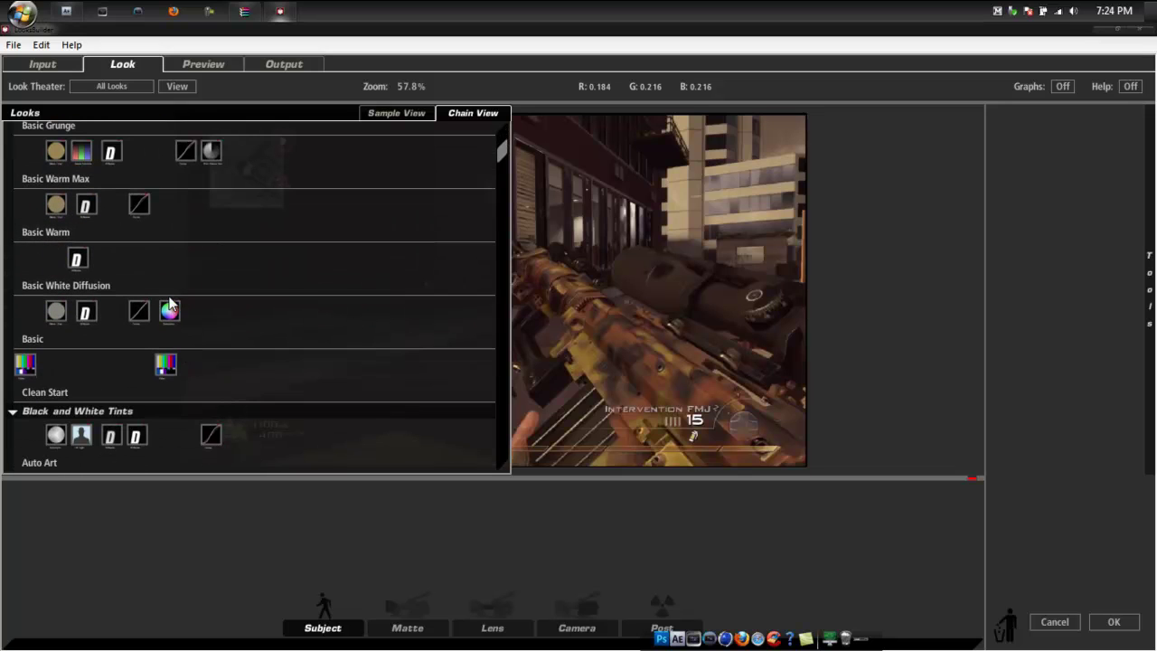
pyautogui.click(169, 295)
# Browse the looks in Sample View thumbnails down to the Stock Emulation category
pyautogui.scroll(-14, 168, 311)
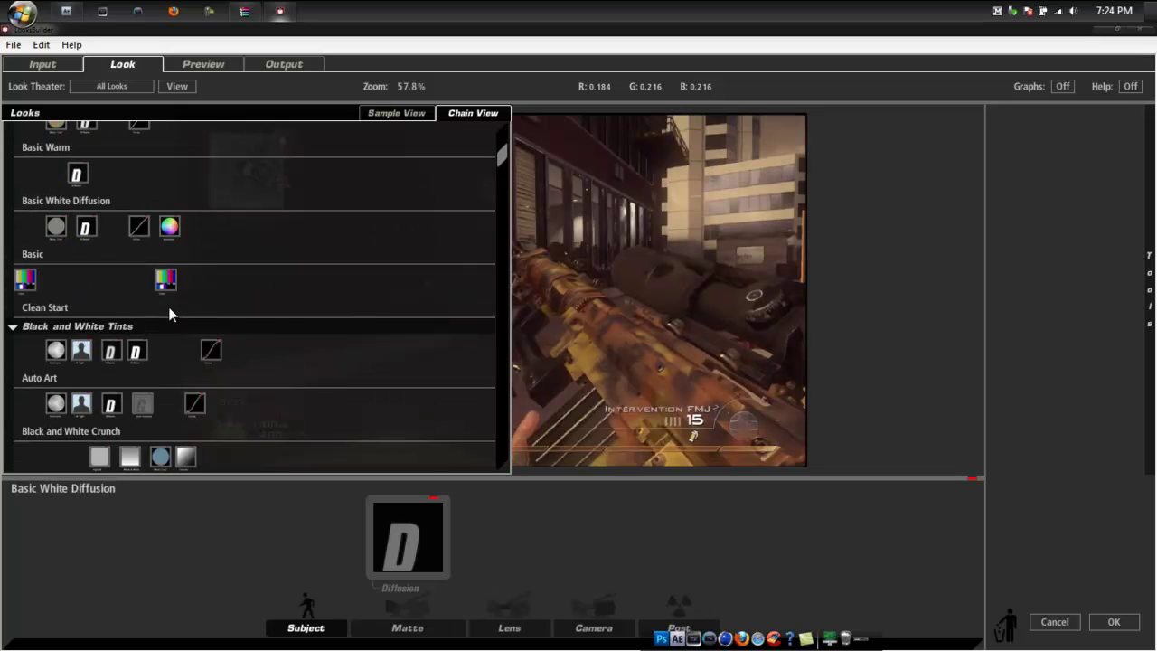
pyautogui.scroll(-15, 164, 310)
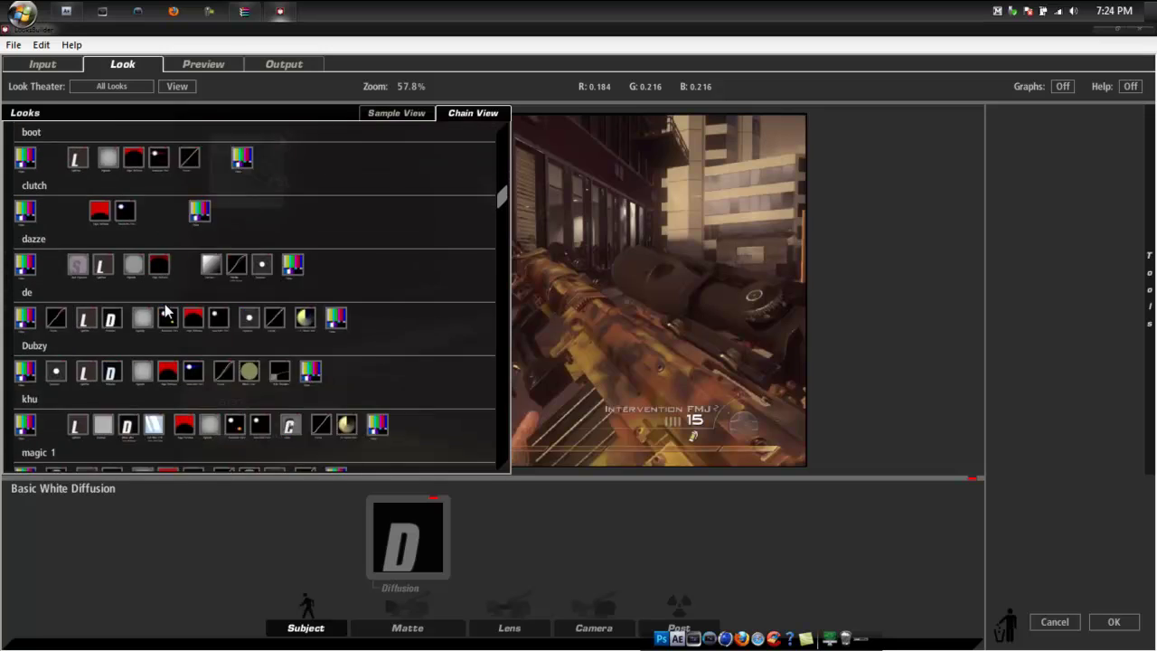
pyautogui.scroll(-3, 165, 305)
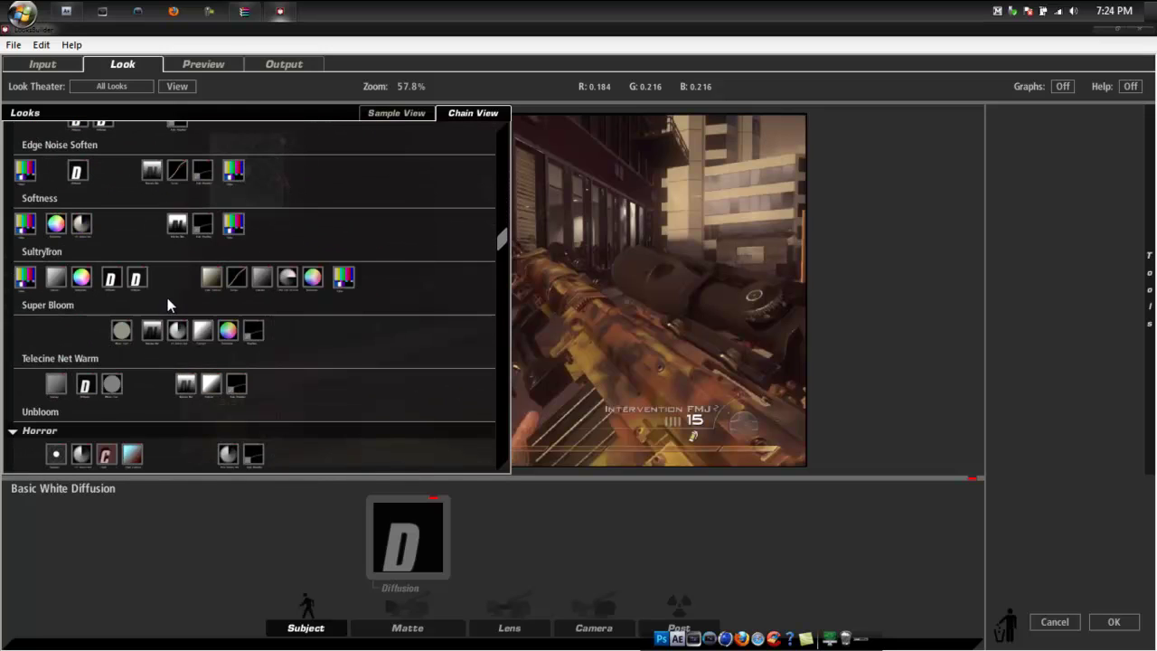
pyautogui.scroll(-1, 226, 317)
pyautogui.scroll(-7, 253, 346)
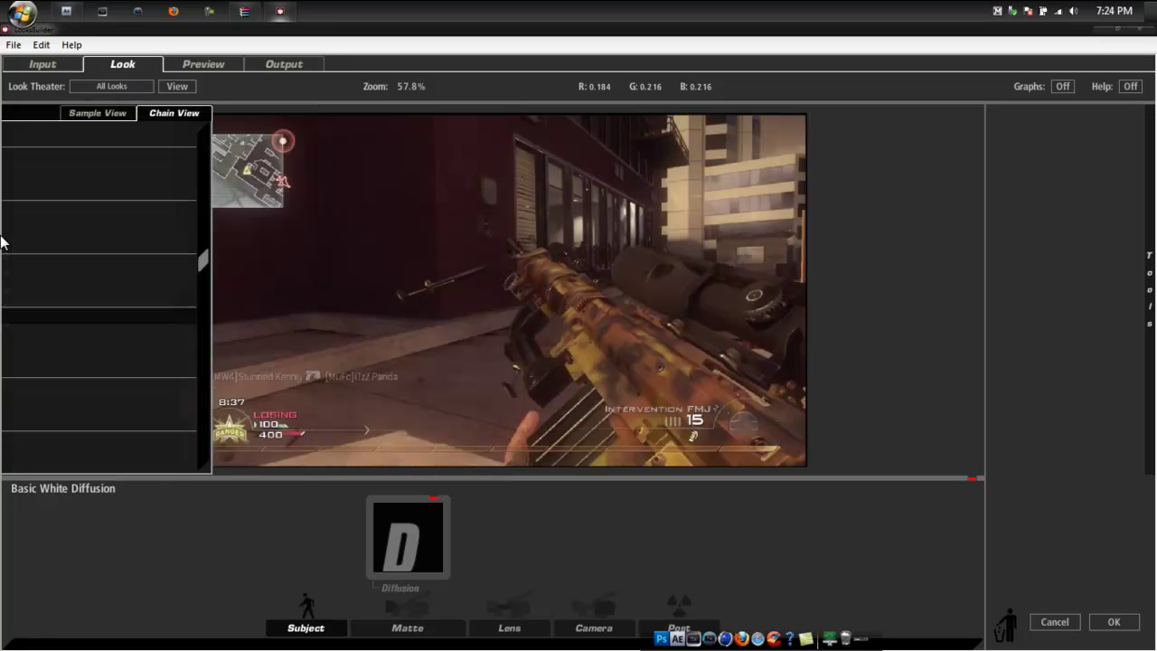
pyautogui.moveTo(6, 291)
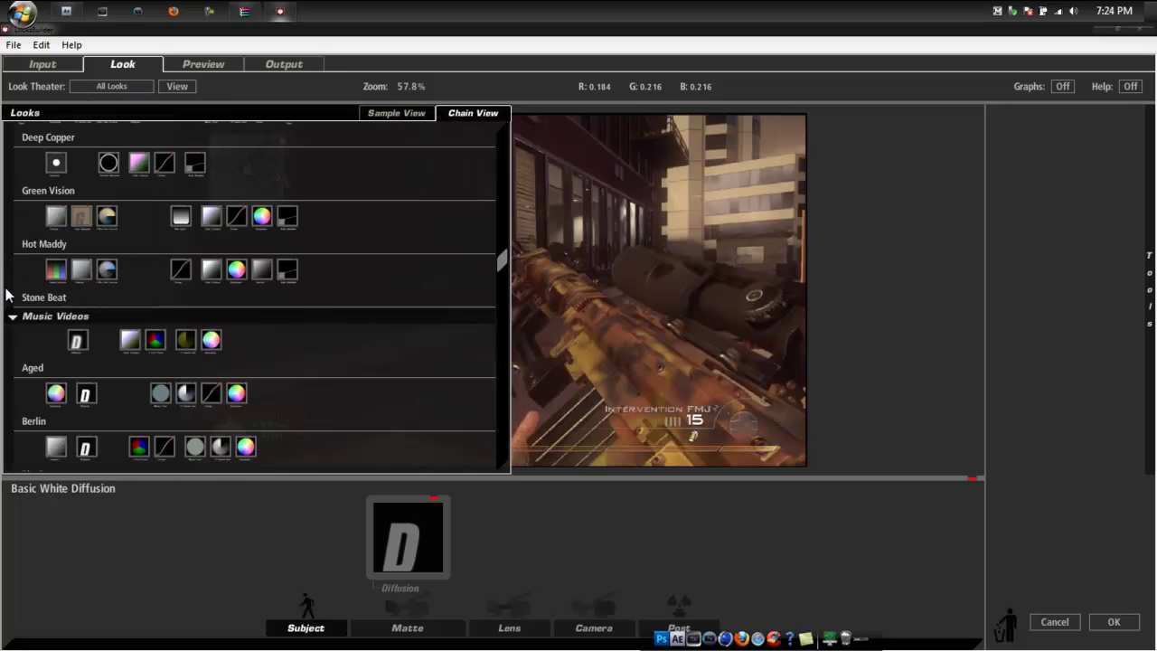
pyautogui.click(396, 112)
pyautogui.scroll(-4, 282, 334)
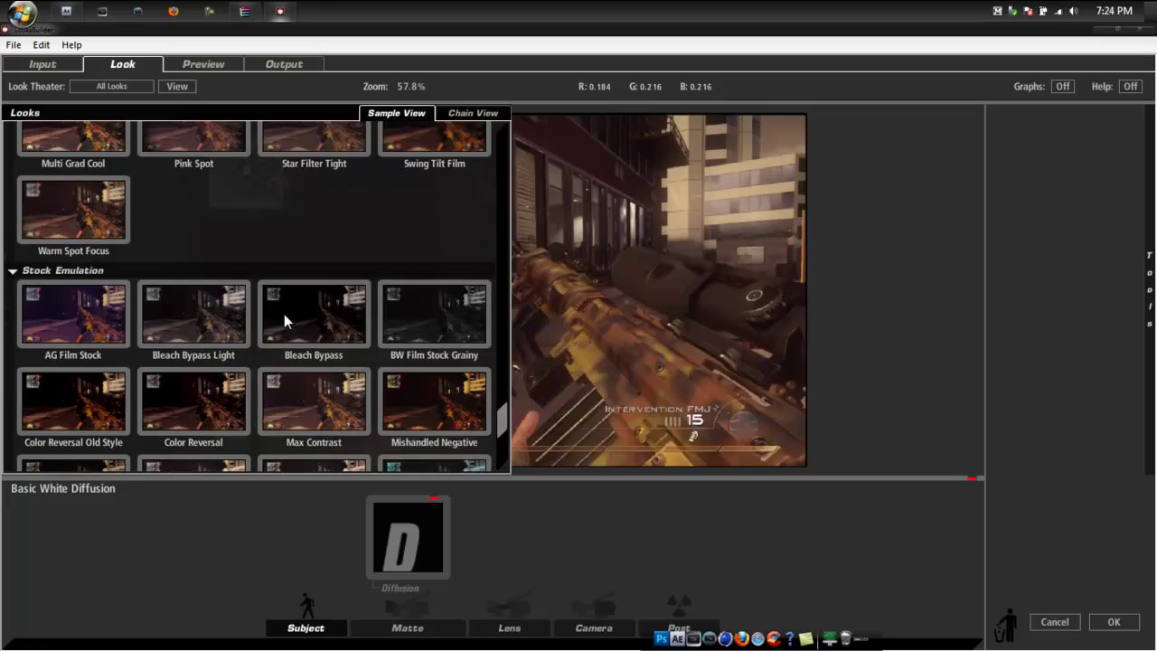
pyautogui.scroll(-3, 280, 354)
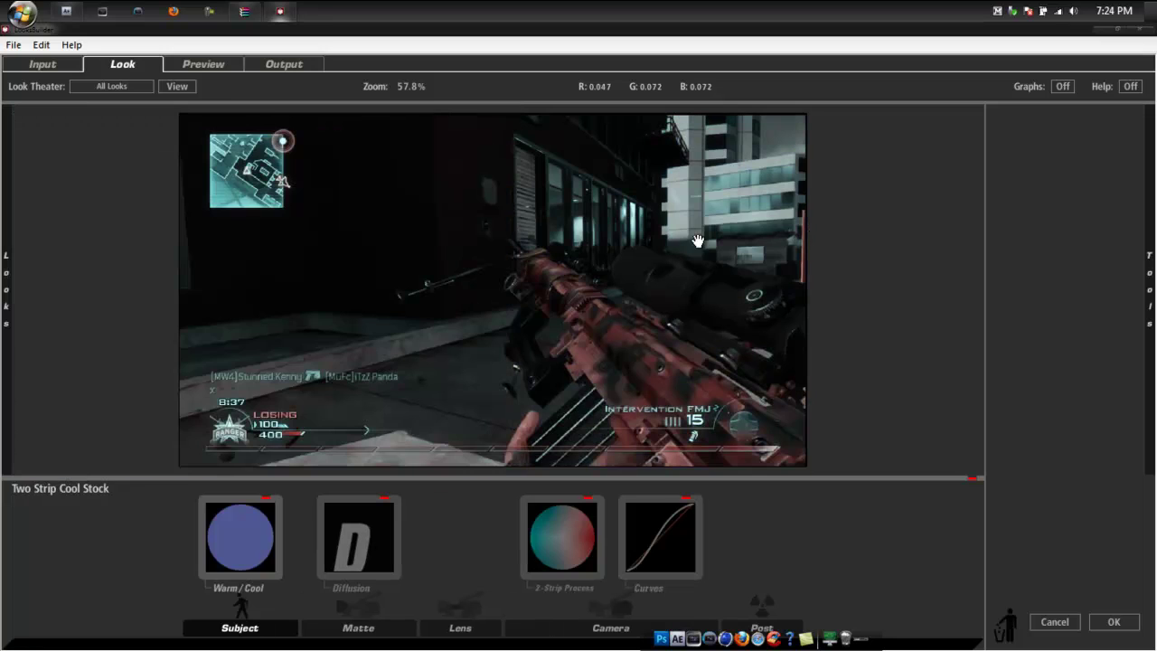
# Remove the 2-Strip Process tool and add an Exposure tool raised to +0.90 stops
pyautogui.moveTo(1153, 308)
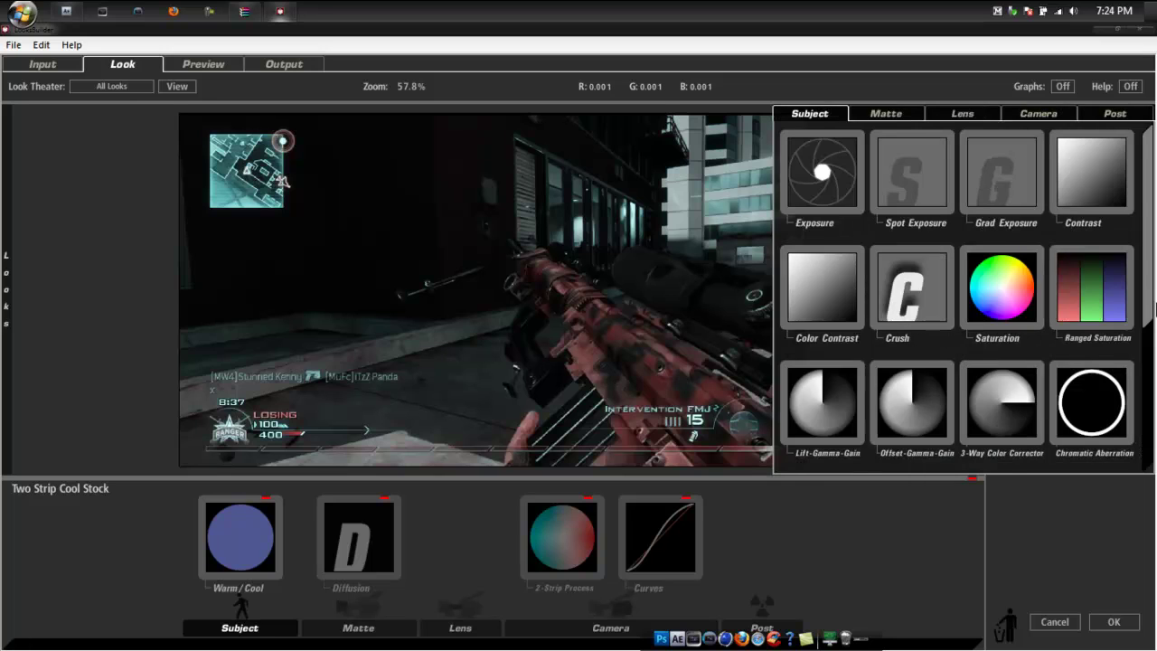
pyautogui.moveTo(530, 534); pyautogui.dragTo(1111, 550)
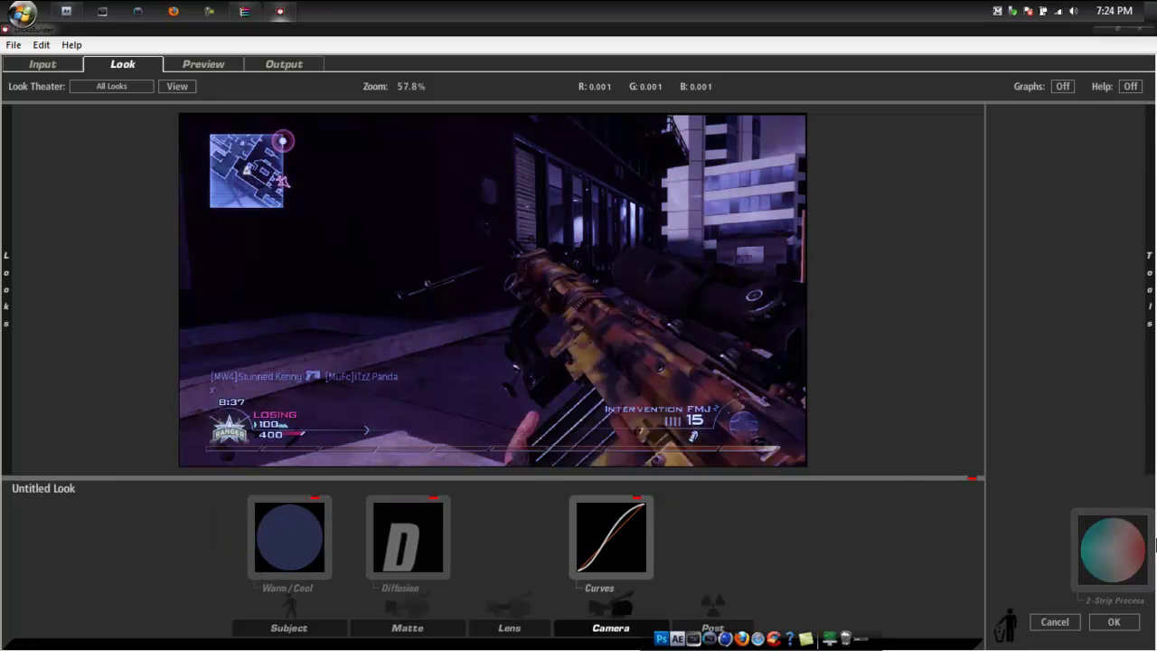
pyautogui.moveTo(850, 198)
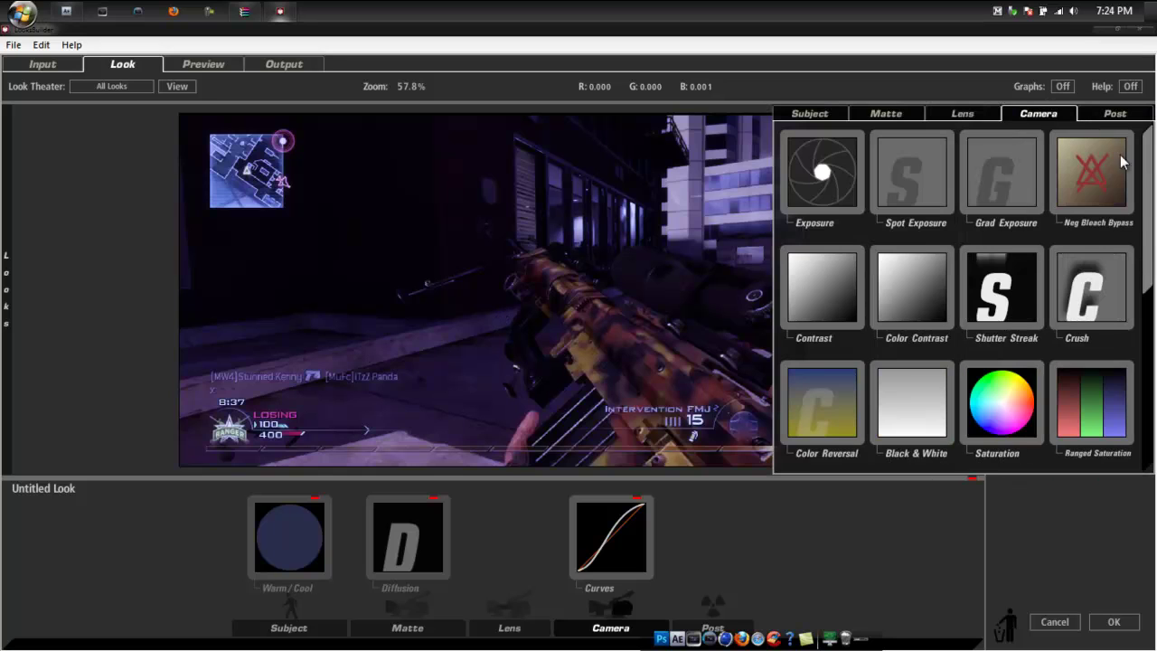
pyautogui.click(960, 113)
pyautogui.doubleClick(836, 186)
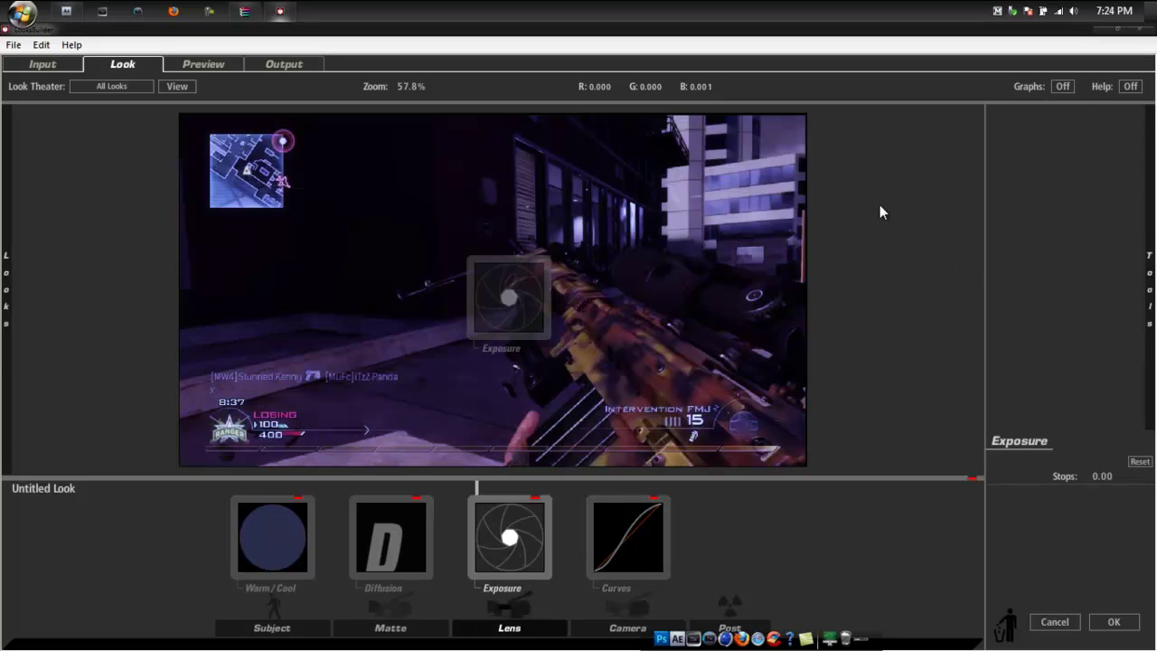
pyautogui.moveTo(1103, 475); pyautogui.dragTo(1133, 474)
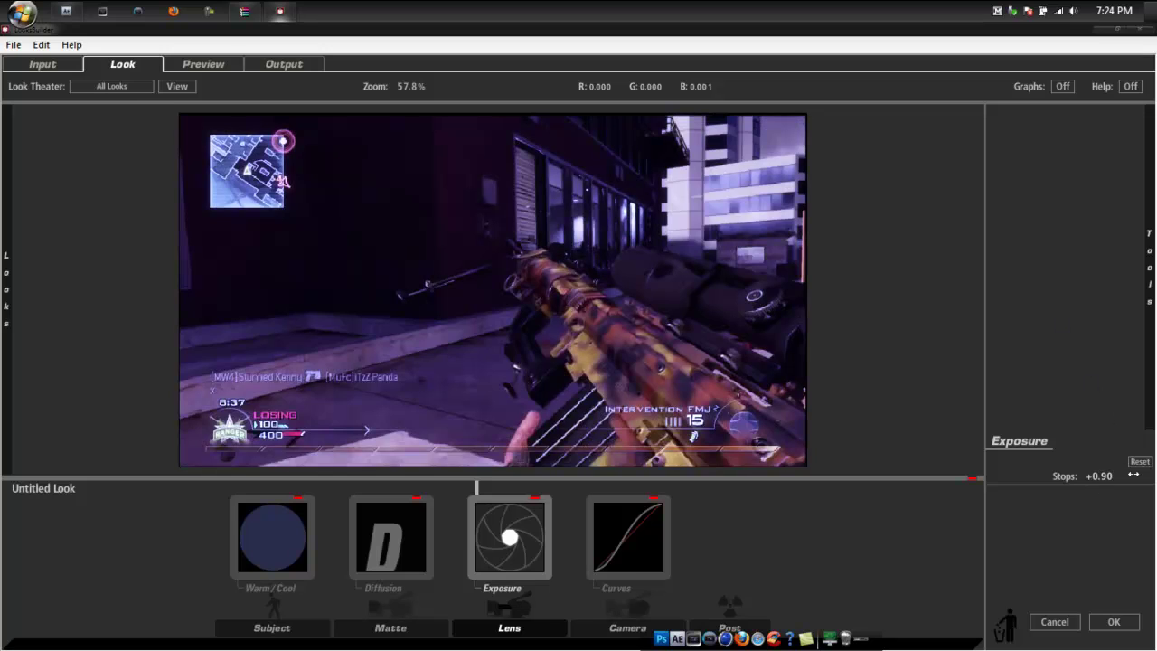
# Add an Anamorphic Flare with Boost lowered to -2.10 and apply the look to the clip
pyautogui.moveTo(1148, 271)
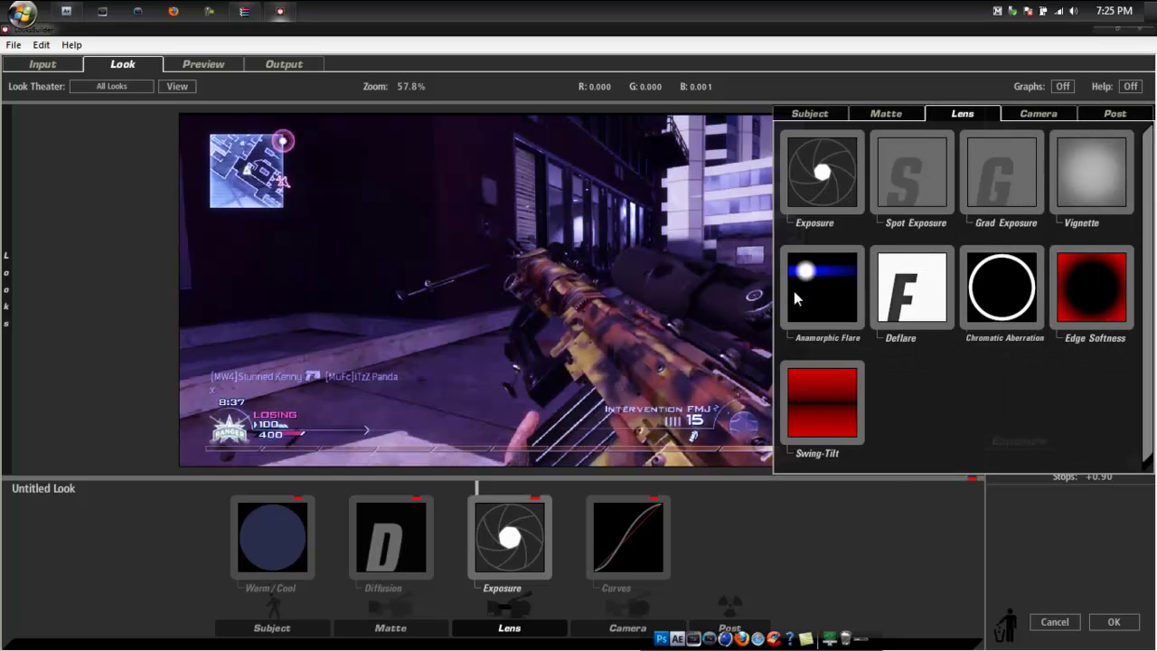
pyautogui.moveTo(794, 291); pyautogui.dragTo(529, 371)
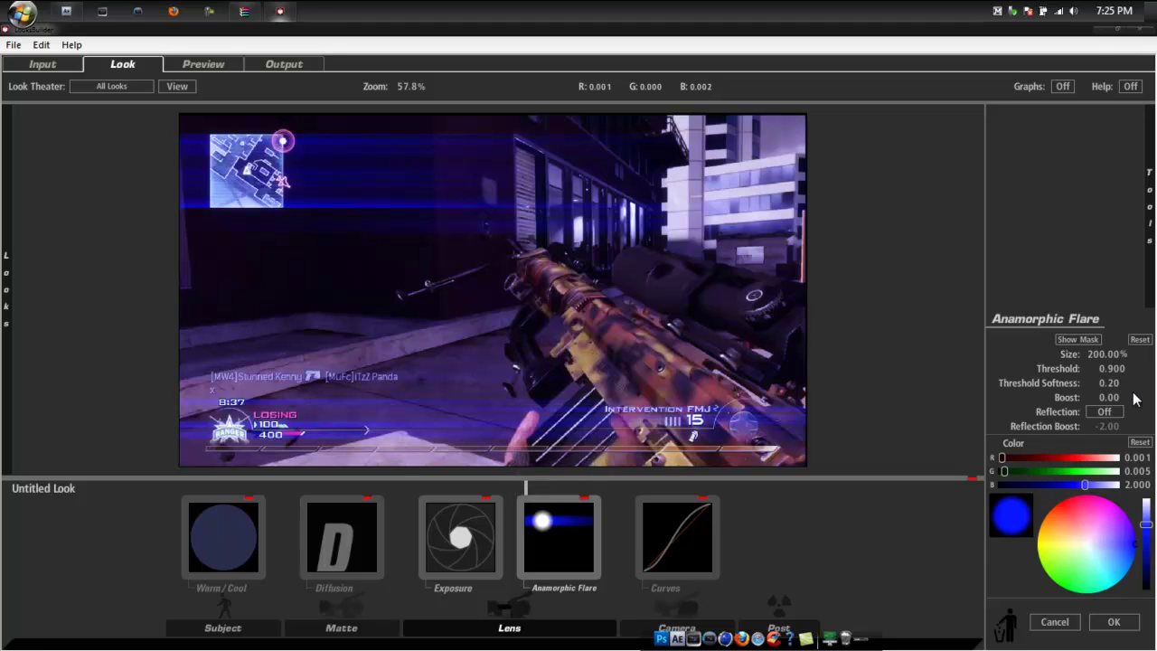
pyautogui.moveTo(1110, 396); pyautogui.dragTo(1053, 396)
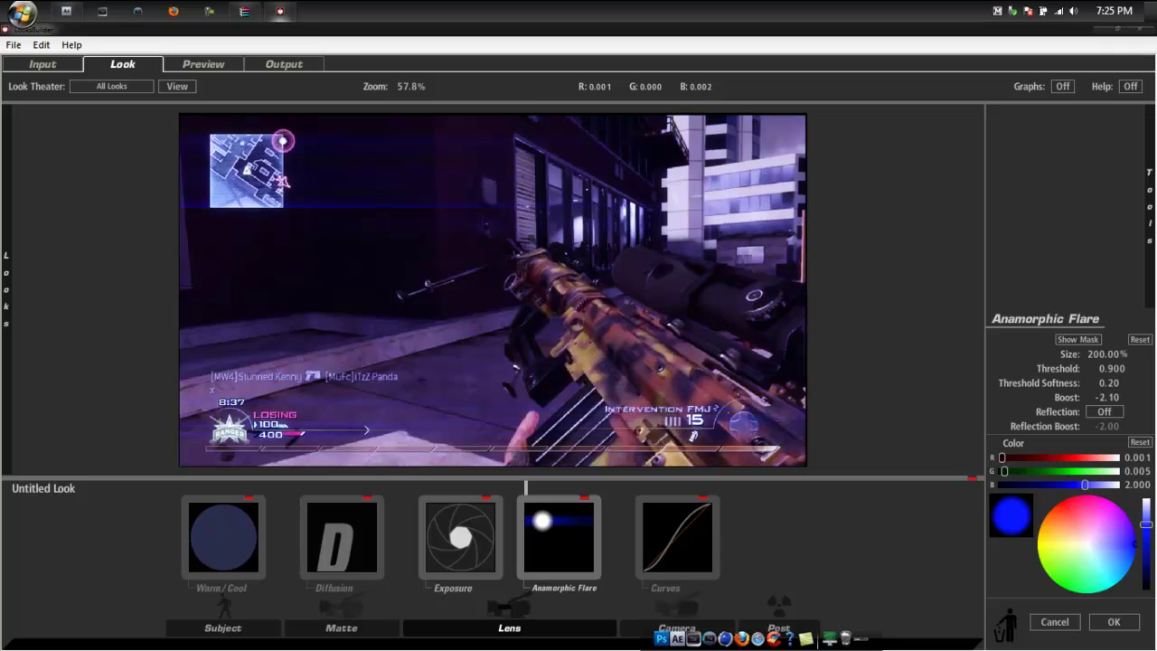
pyautogui.click(1113, 622)
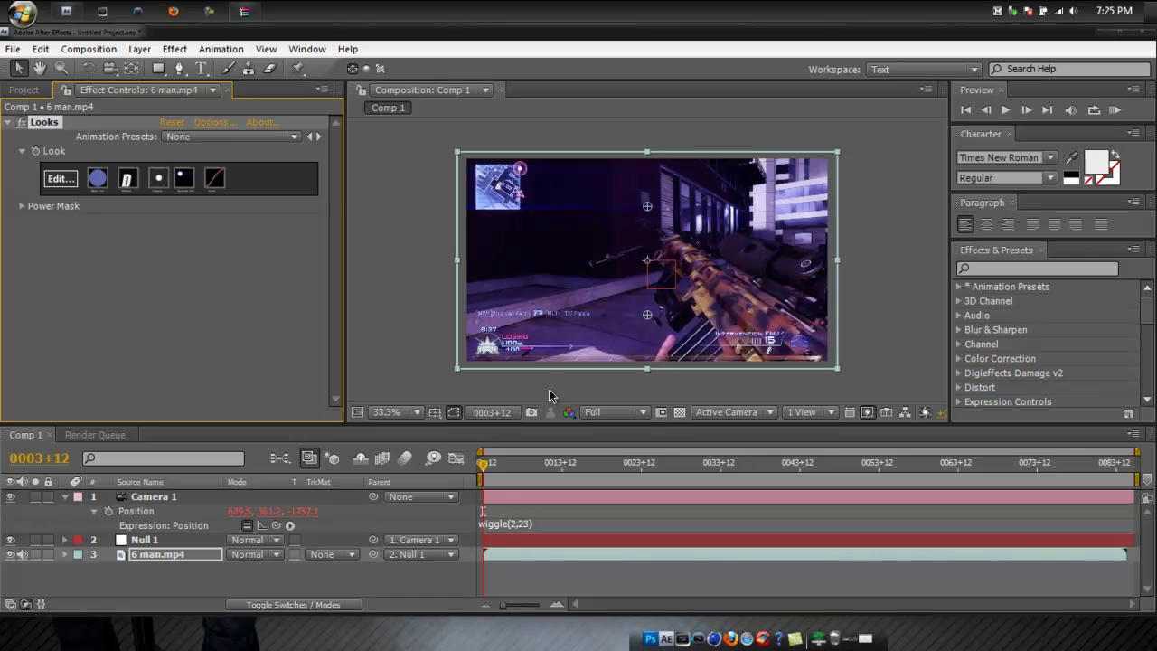
# Move slightly further through the clip, then add and undo a stray adjustment layer
pyautogui.click(513, 460)
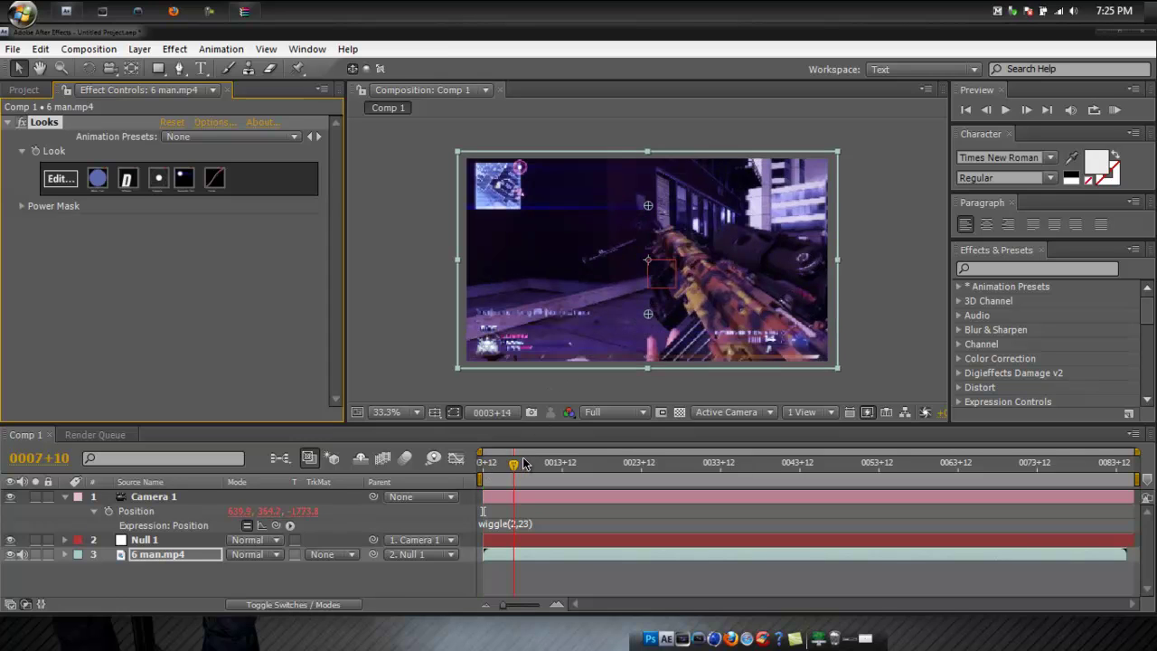
pyautogui.click(523, 462)
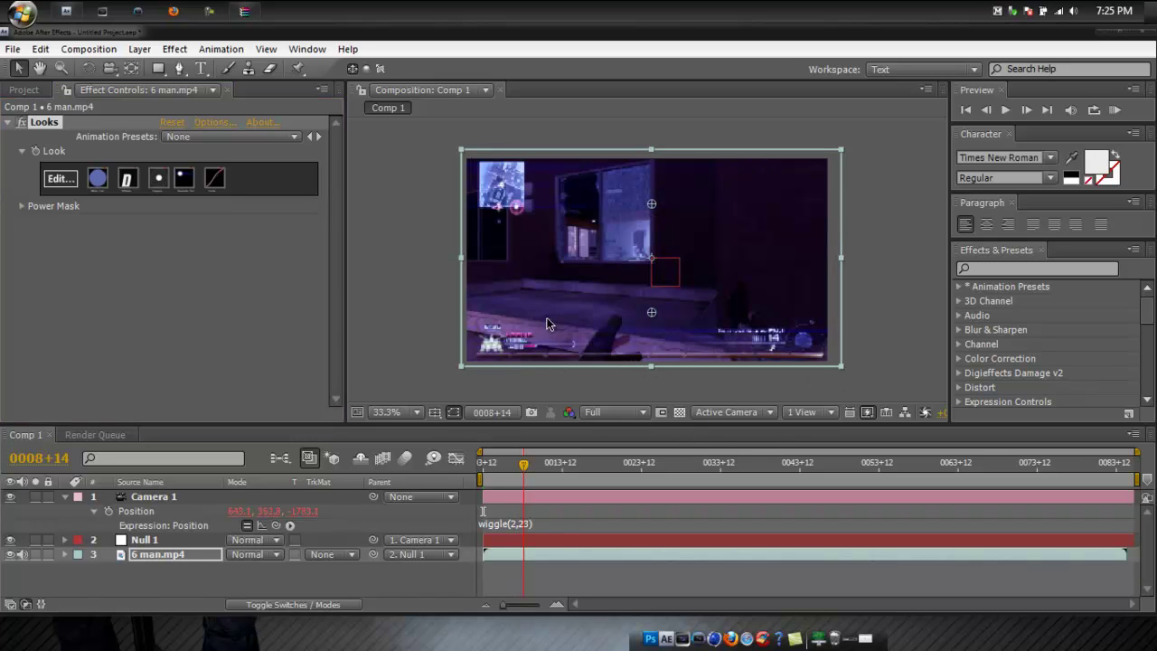
pyautogui.click(137, 48)
pyautogui.moveTo(394, 50)
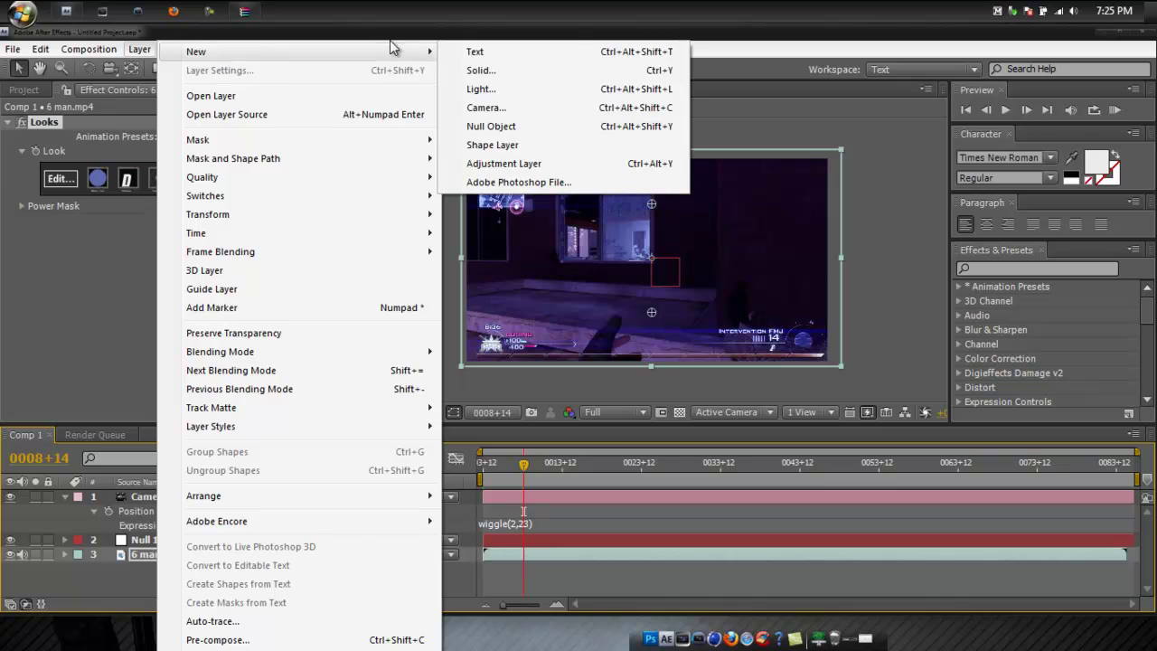
pyautogui.click(568, 165)
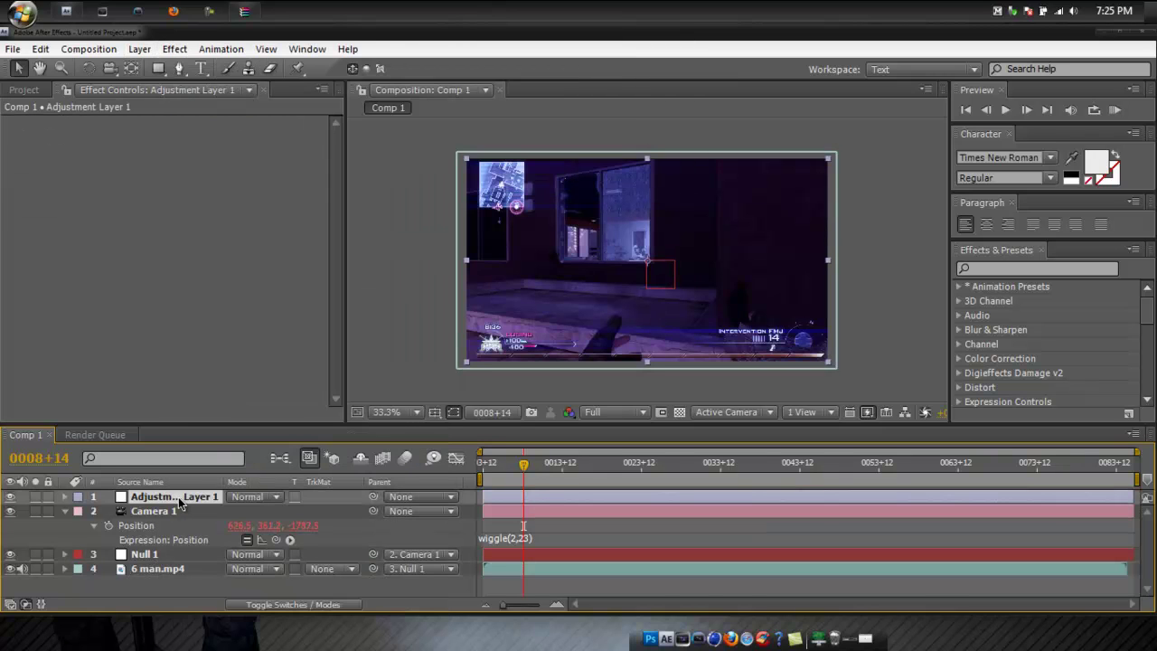
pyautogui.hotkey('ctrl', 'z')
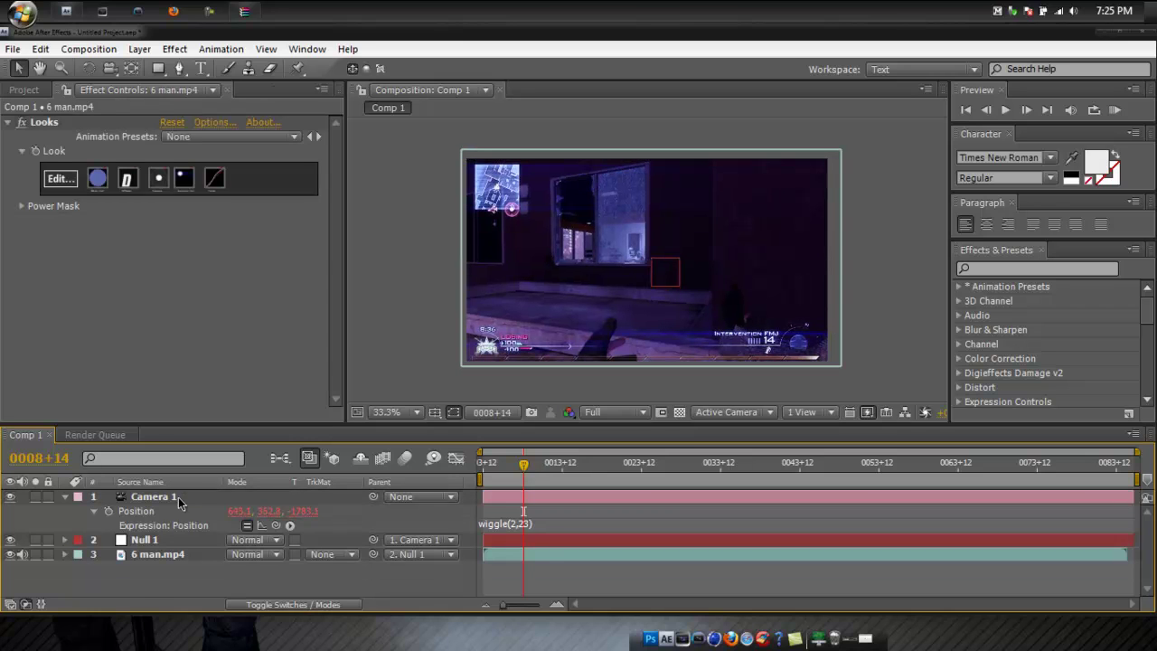
# Create a new solid layer from the Layer > New menu
pyautogui.click(139, 49)
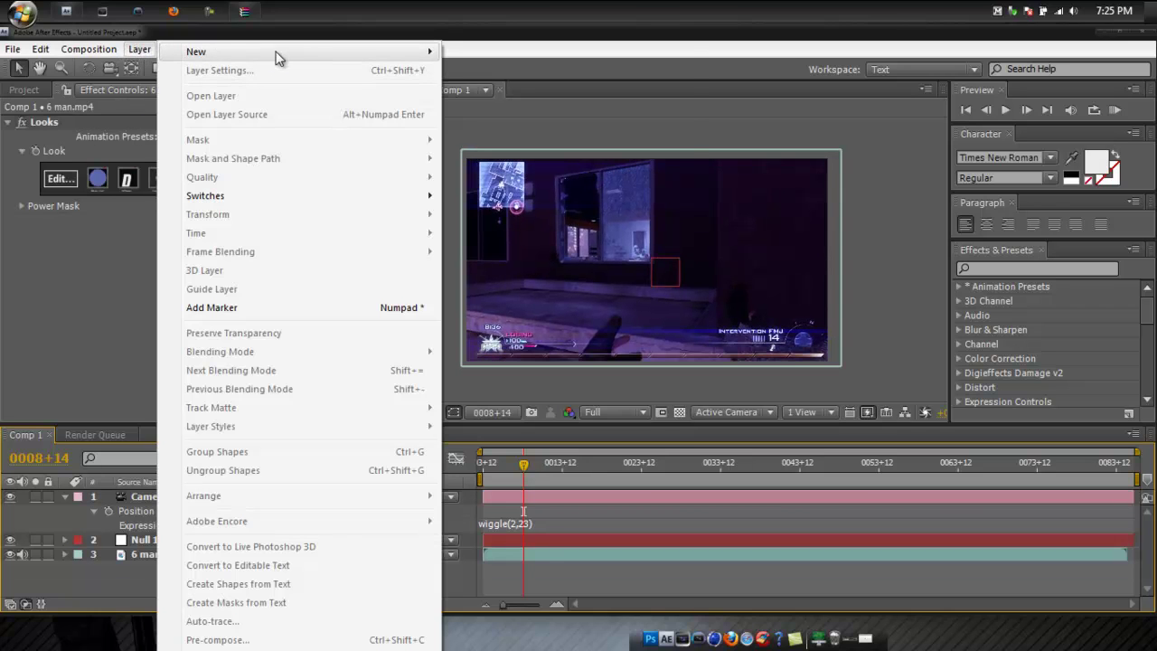
pyautogui.moveTo(281, 51)
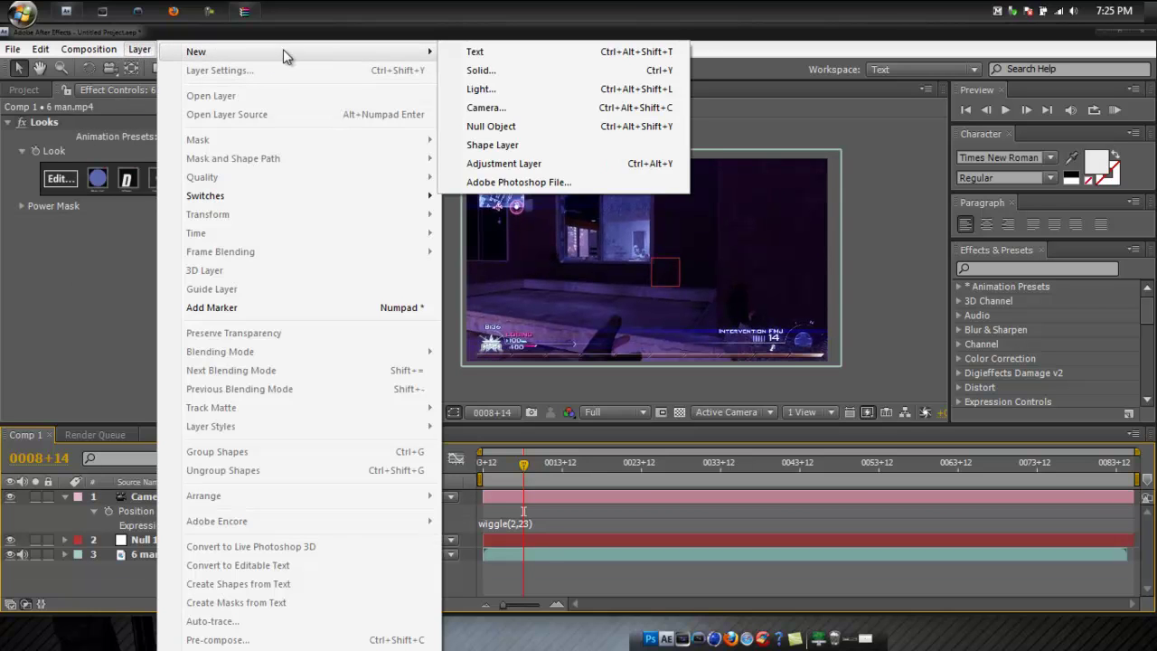
pyautogui.click(533, 72)
# Confirm Black Solid 1 and apply the Optical Flares effect to it
pyautogui.click(627, 488)
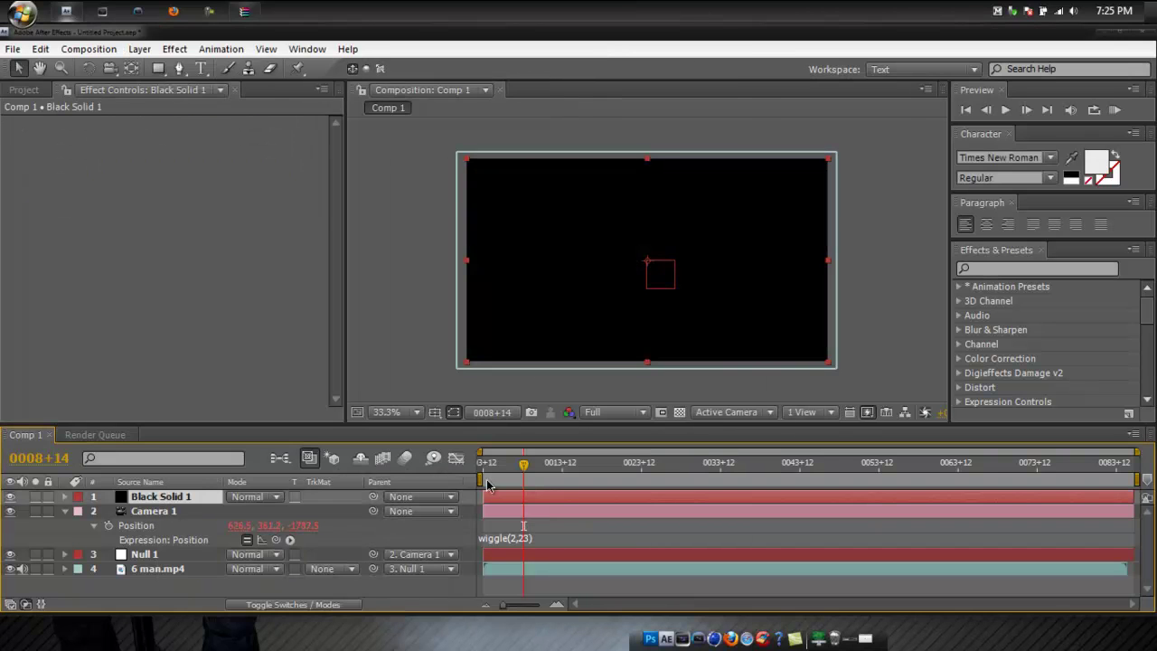
pyautogui.click(174, 48)
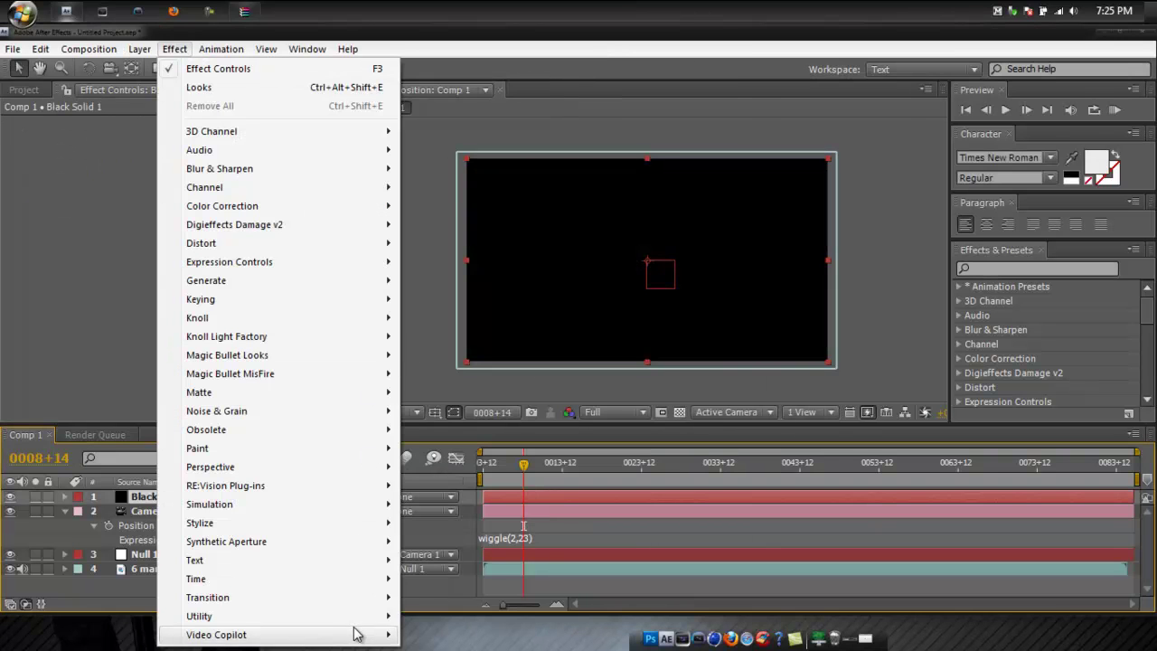
pyautogui.moveTo(357, 634)
pyautogui.click(470, 618)
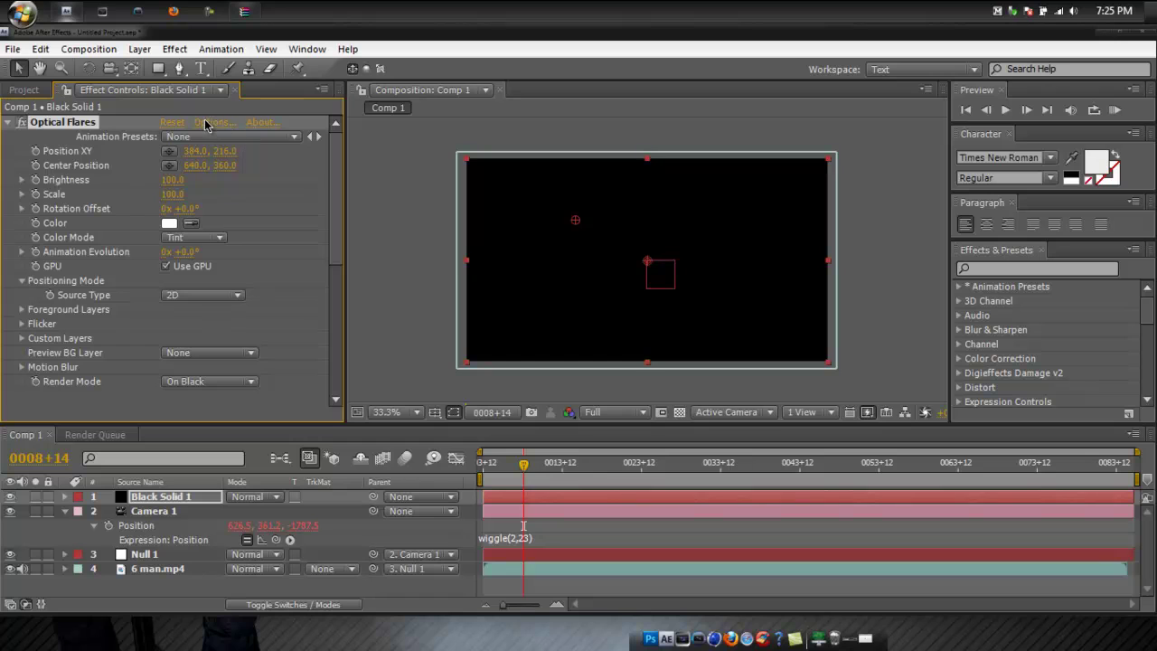
# Load a warm _Custom Presets flare and lower the top Glow element to 113.5
pyautogui.click(210, 123)
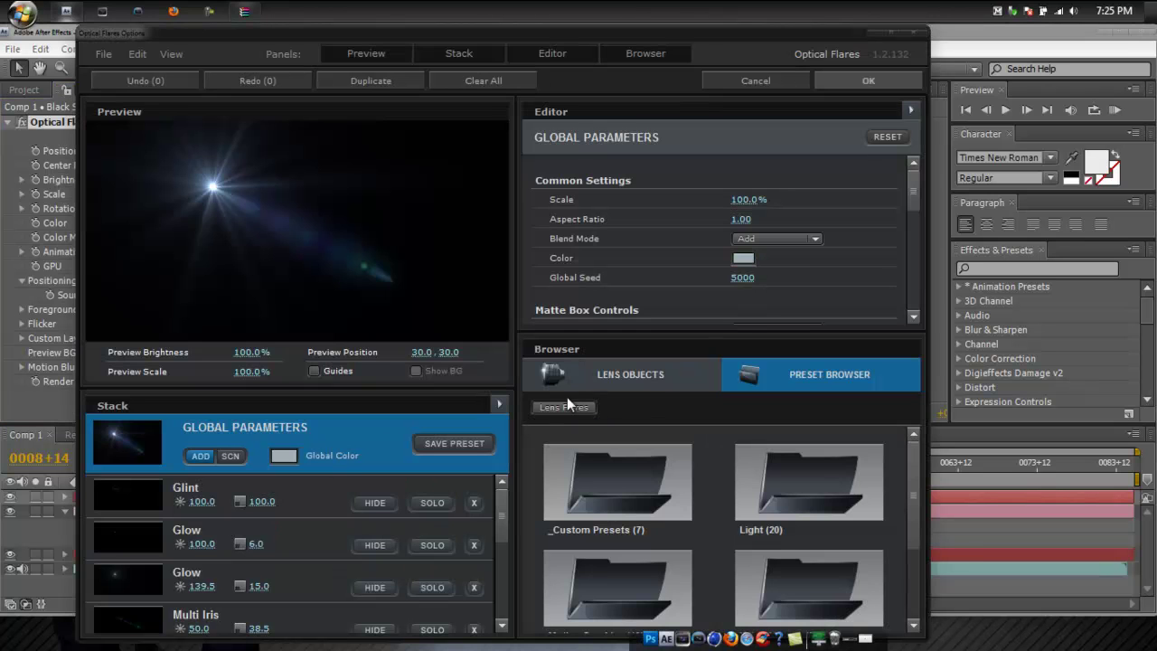
pyautogui.click(639, 484)
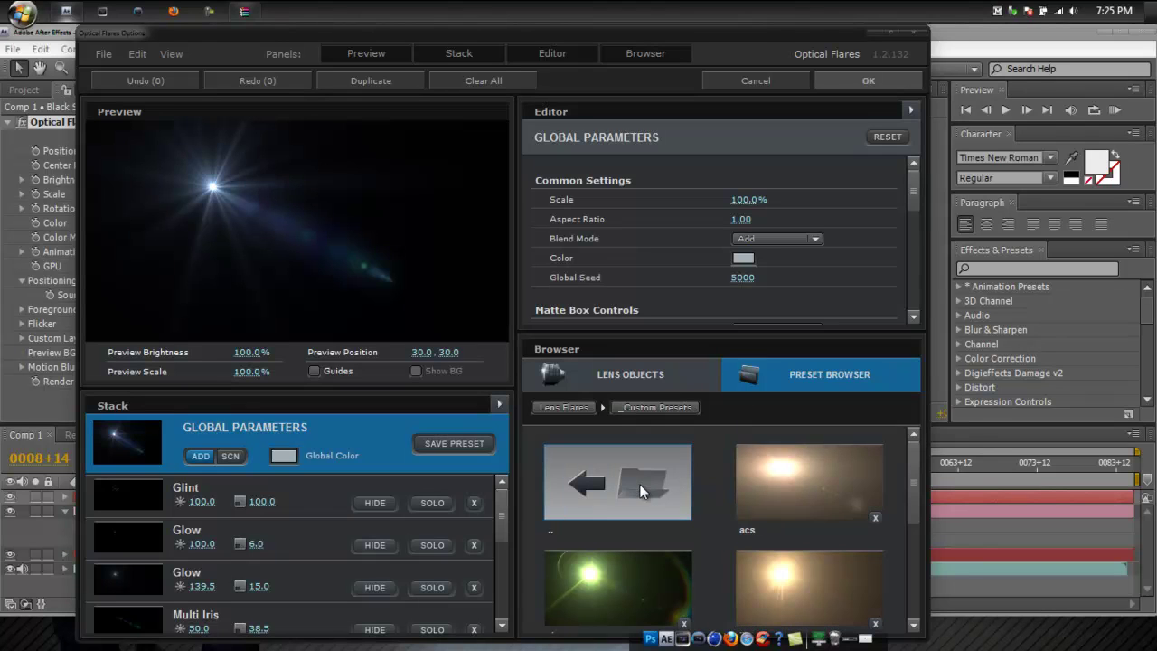
pyautogui.click(779, 593)
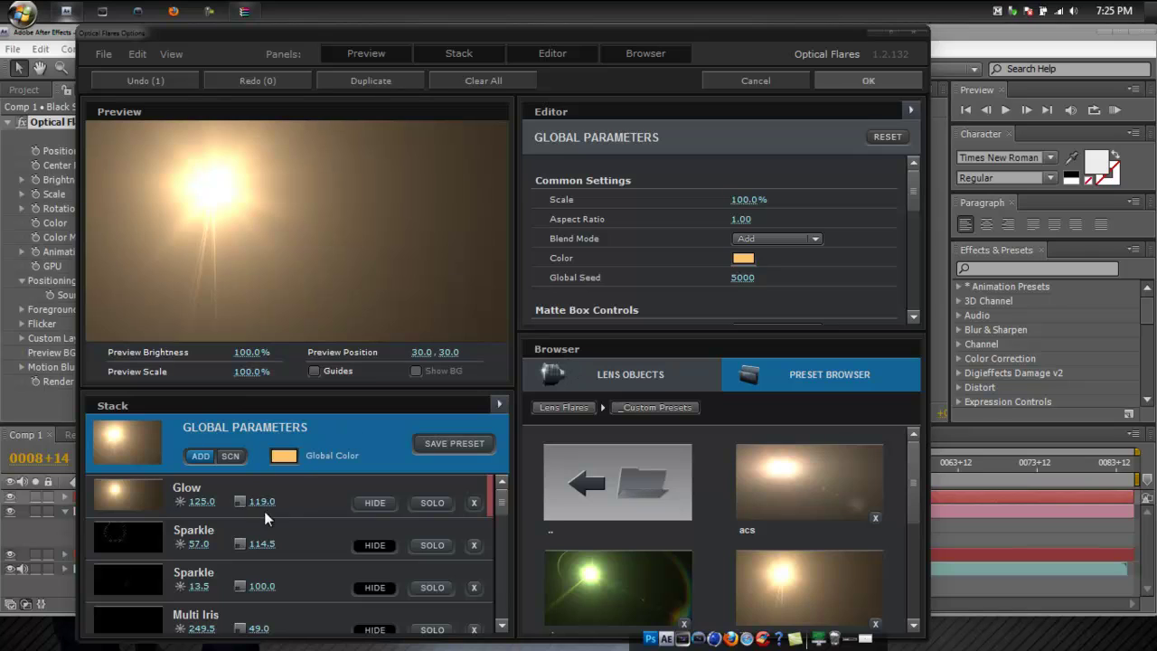
pyautogui.moveTo(256, 501); pyautogui.dragTo(254, 501)
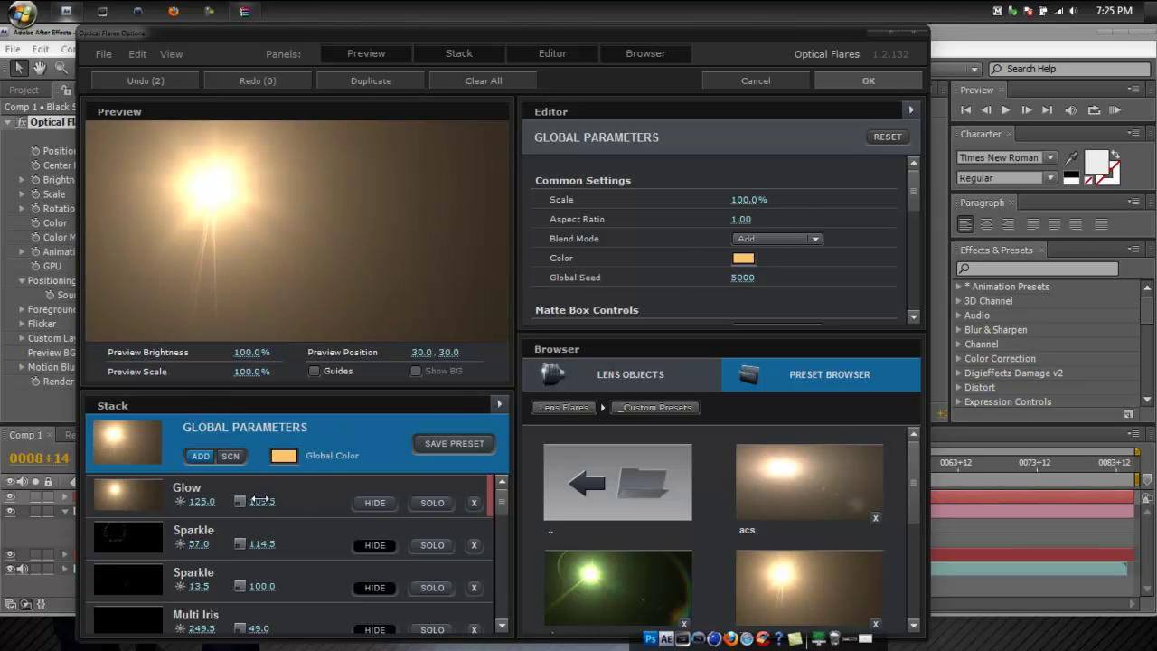
pyautogui.click(840, 81)
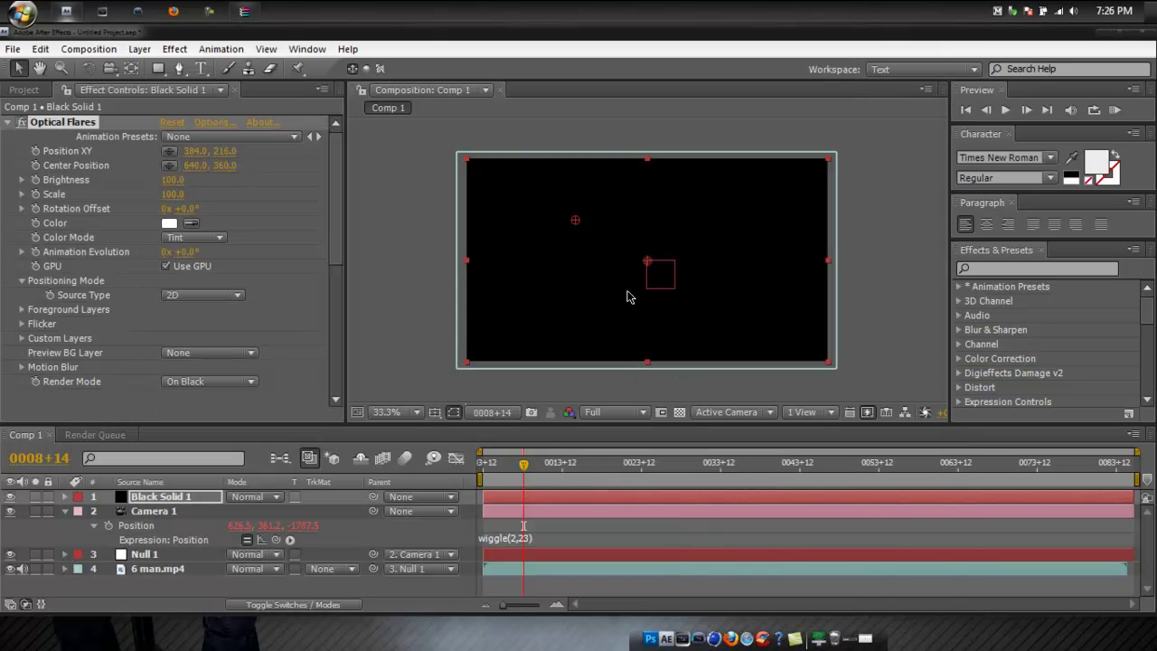
# Move the flare to 660.0, -87.0 above the frame and set Render Mode to On Transparent
pyautogui.click(486, 464)
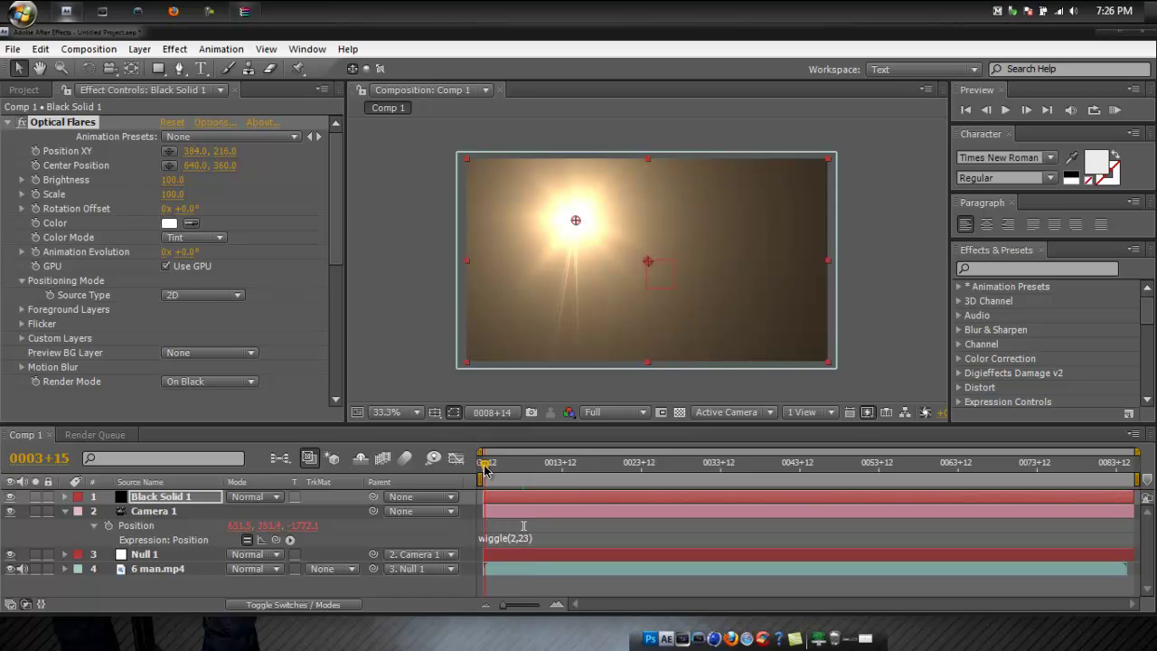
pyautogui.moveTo(485, 465); pyautogui.dragTo(441, 472)
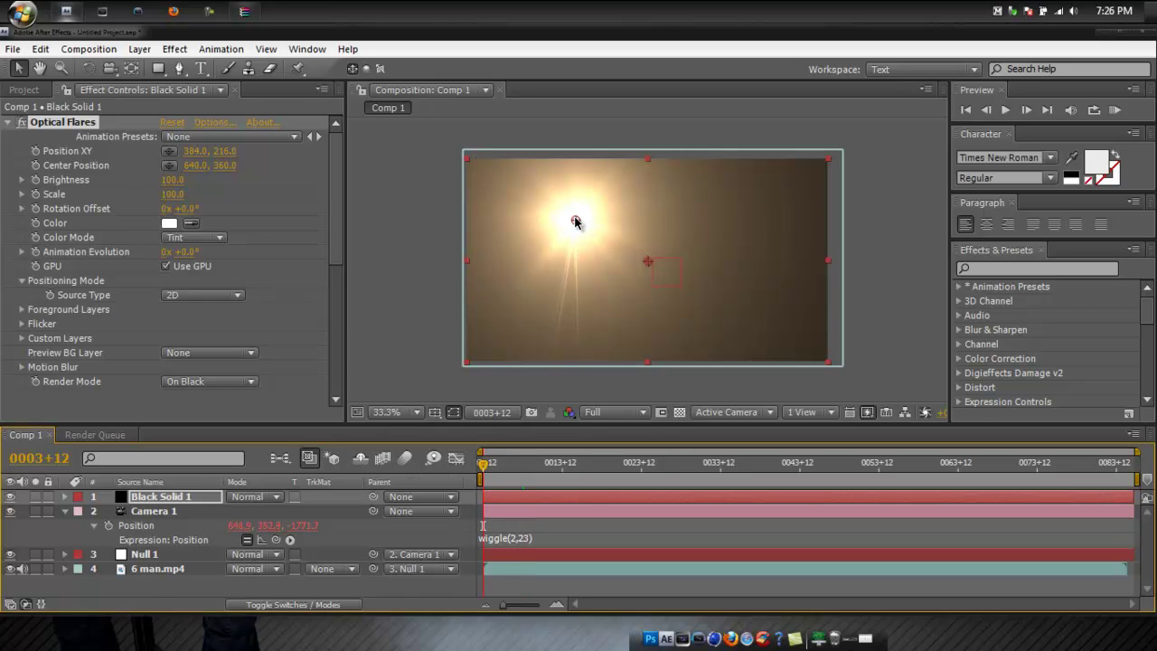
pyautogui.moveTo(575, 222)
pyautogui.mouseDown()
pyautogui.moveTo(664, 173)
pyautogui.moveTo(677, 145)
pyautogui.moveTo(663, 163)
pyautogui.moveTo(654, 142)
pyautogui.mouseUp()
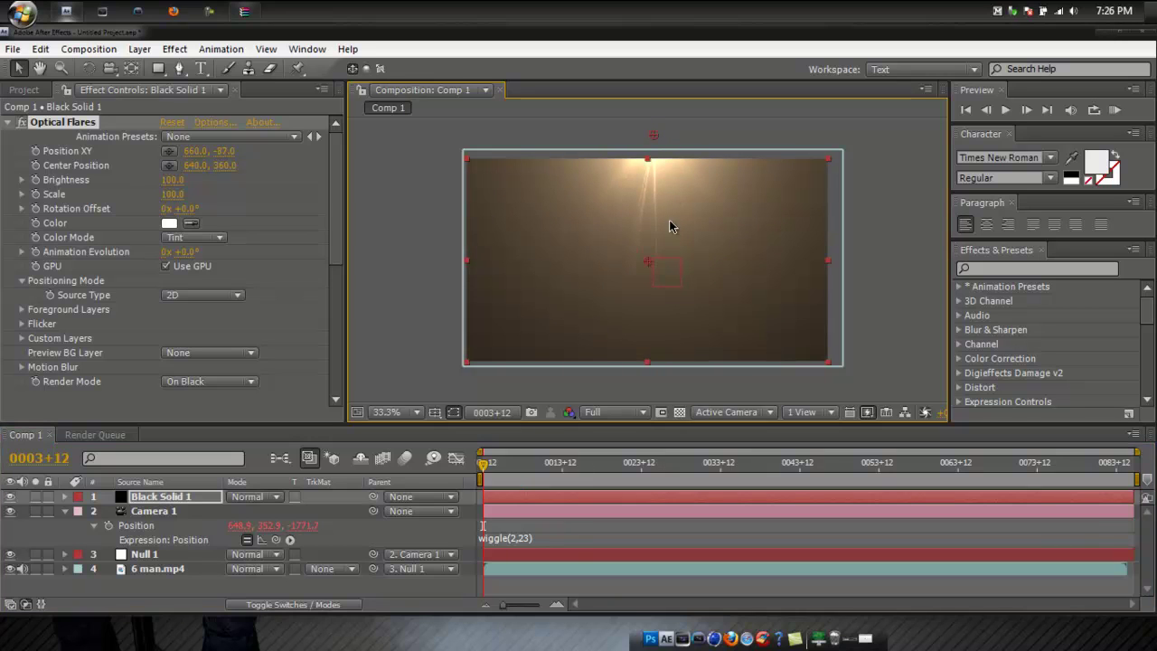
pyautogui.click(204, 384)
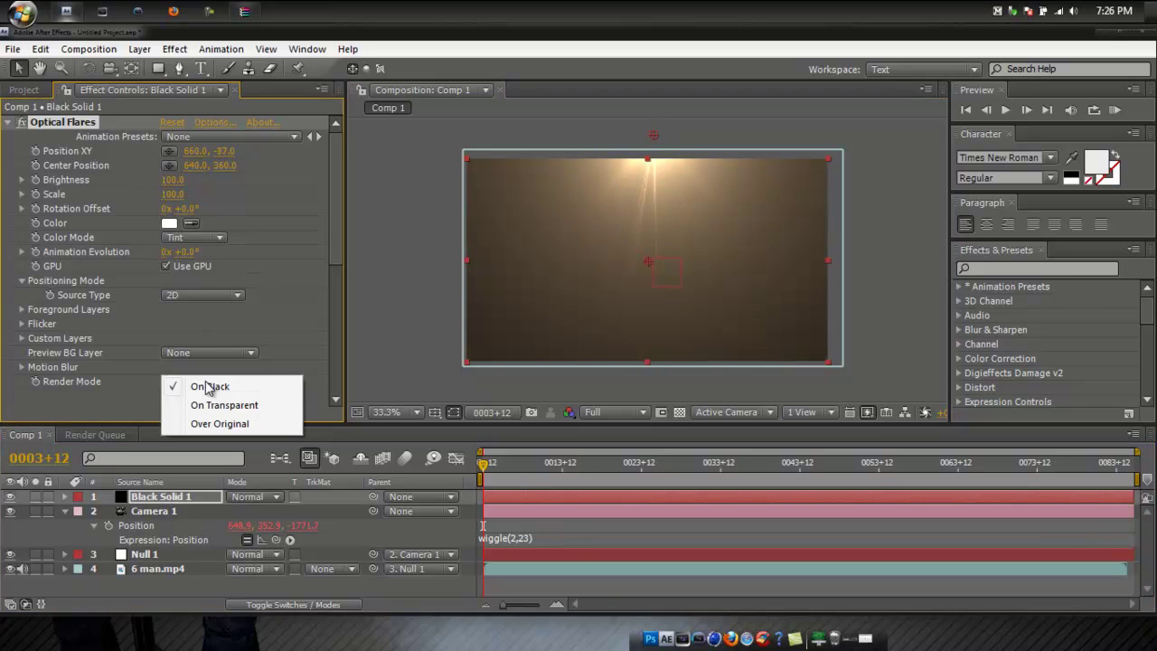
pyautogui.click(208, 406)
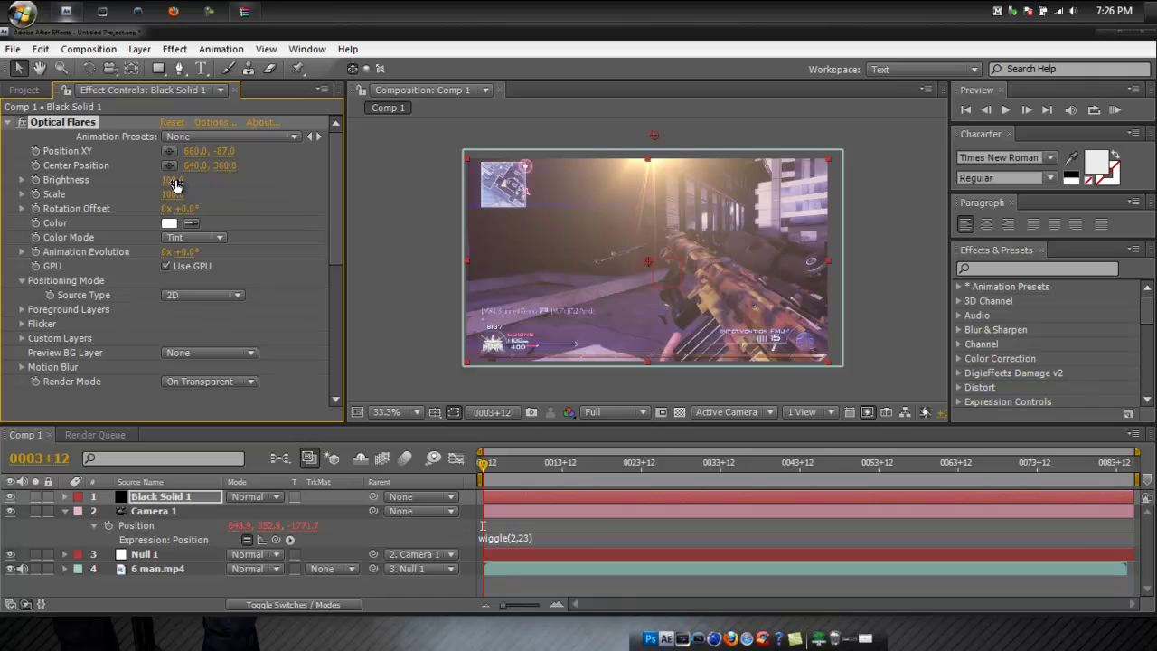
# Set flare Brightness 140 and Scale 170, moving it to 702.0, -117.0
pyautogui.moveTo(176, 180); pyautogui.dragTo(185, 179)
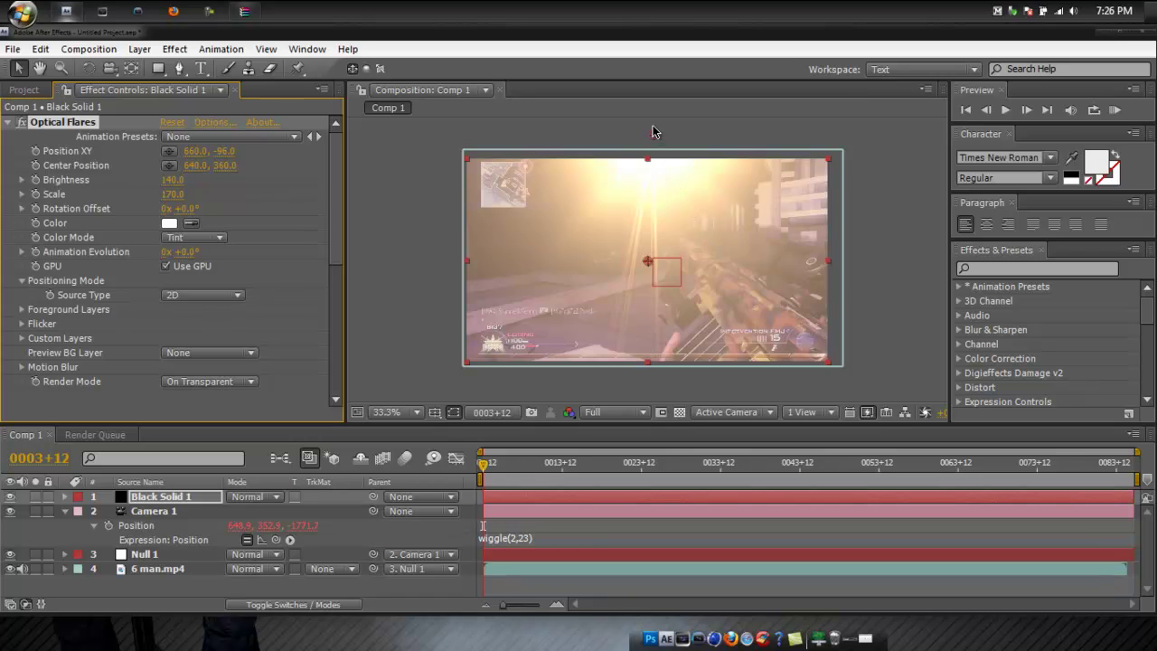
pyautogui.moveTo(650, 132); pyautogui.dragTo(666, 137)
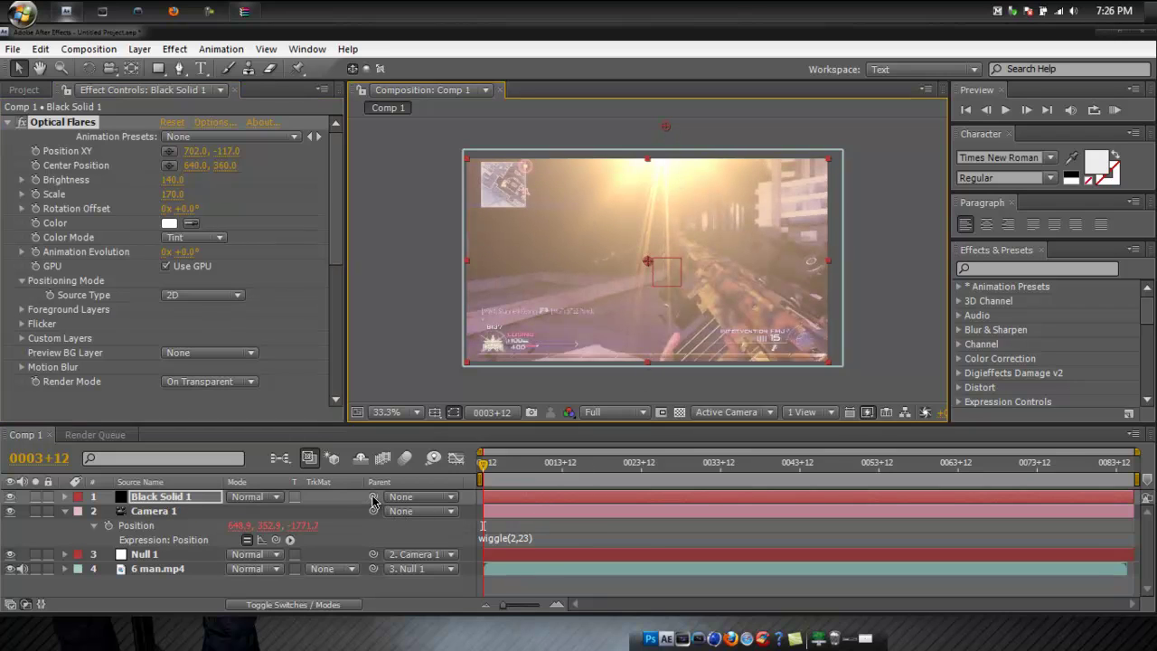
# Parent Black Solid 1 to 6 man.mp4, stretch it above the frame's top, and scrub to preview
pyautogui.moveTo(372, 498); pyautogui.dragTo(193, 569)
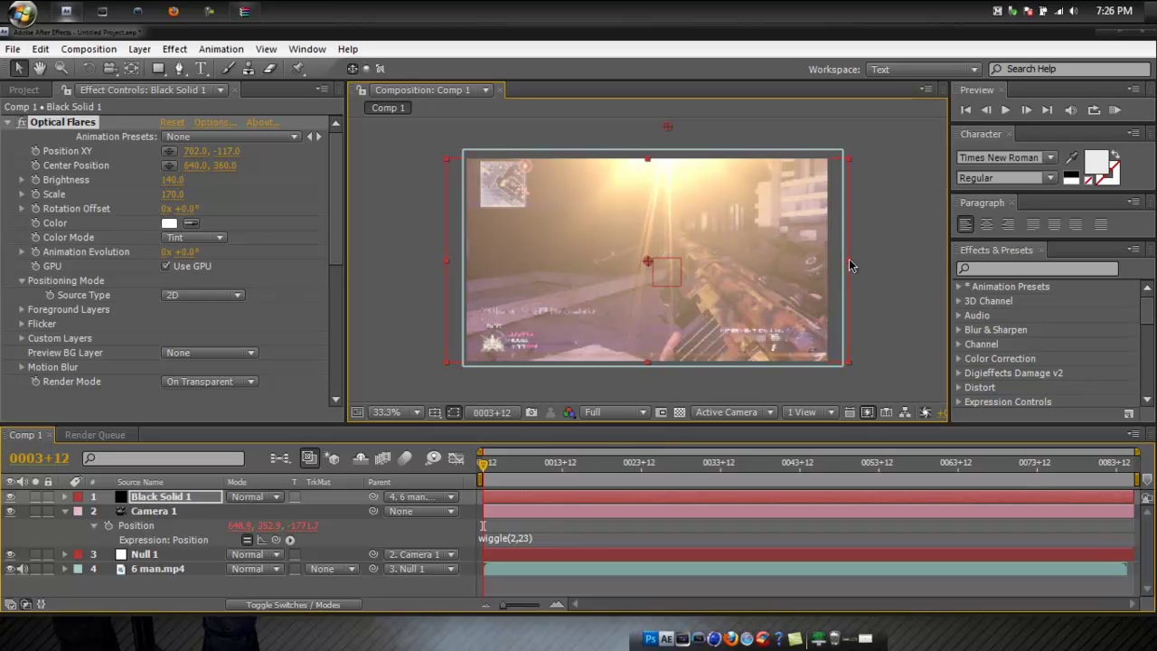
pyautogui.click(849, 260)
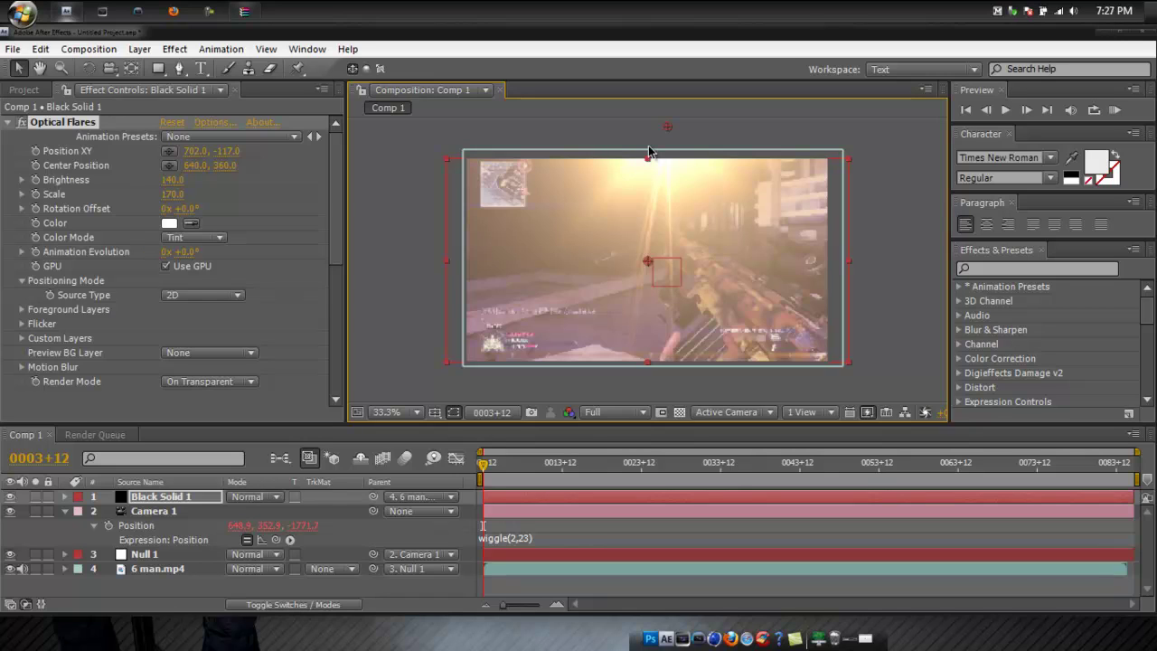
pyautogui.moveTo(648, 148); pyautogui.dragTo(648, 147)
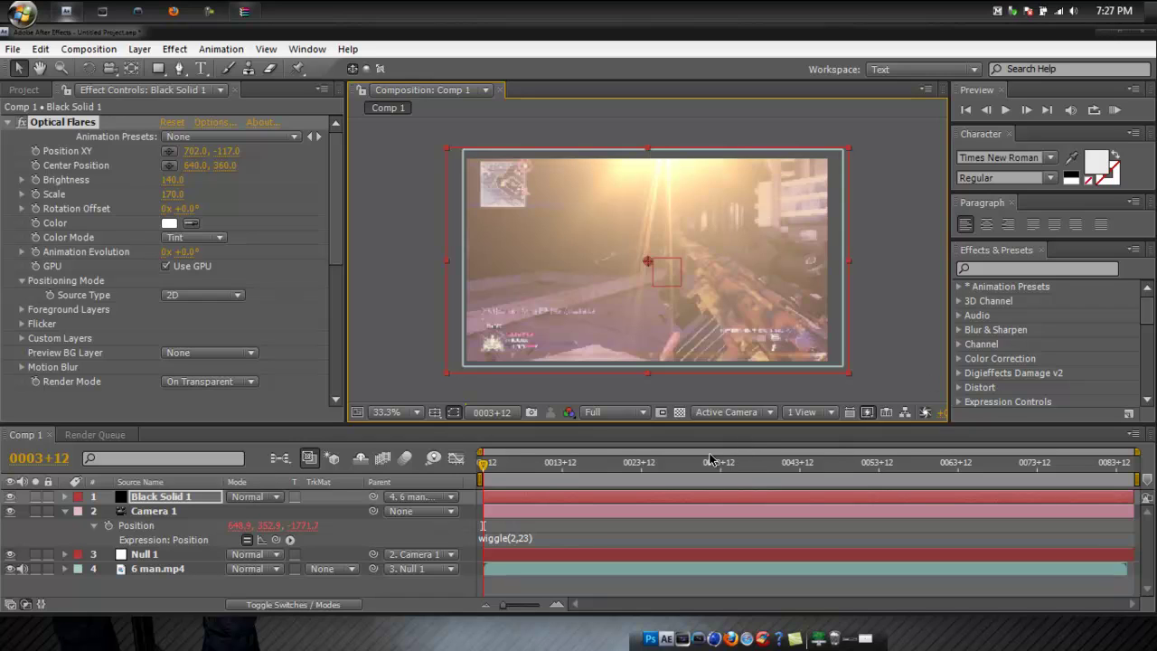
pyautogui.moveTo(483, 468); pyautogui.dragTo(927, 462)
pyautogui.moveTo(848, 647)
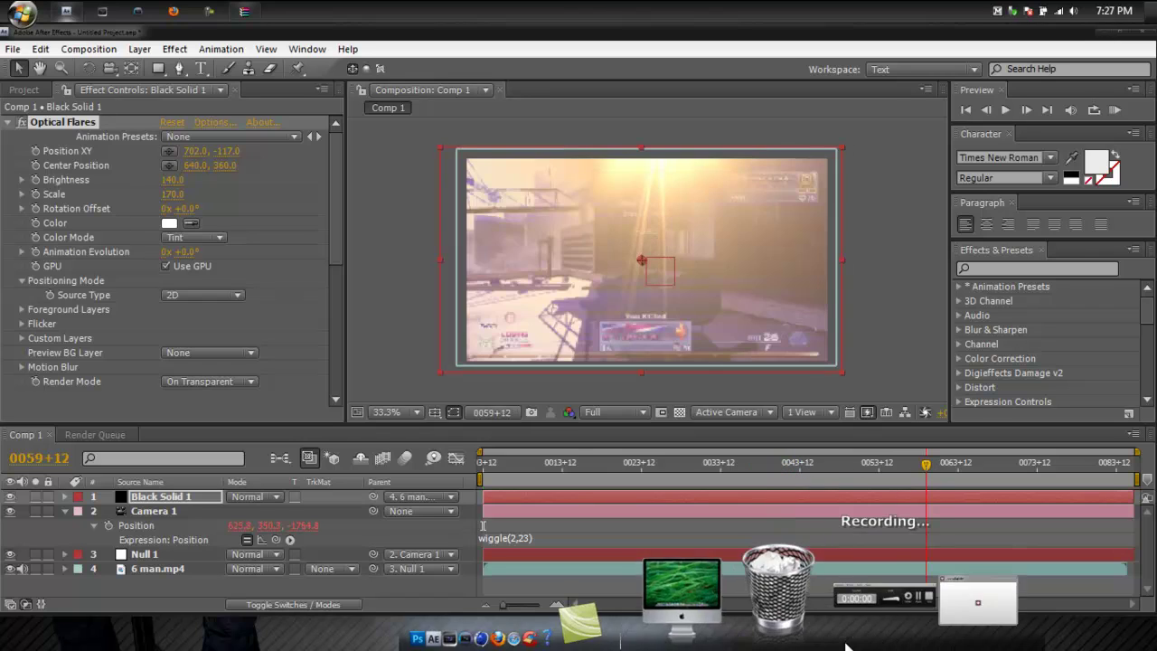